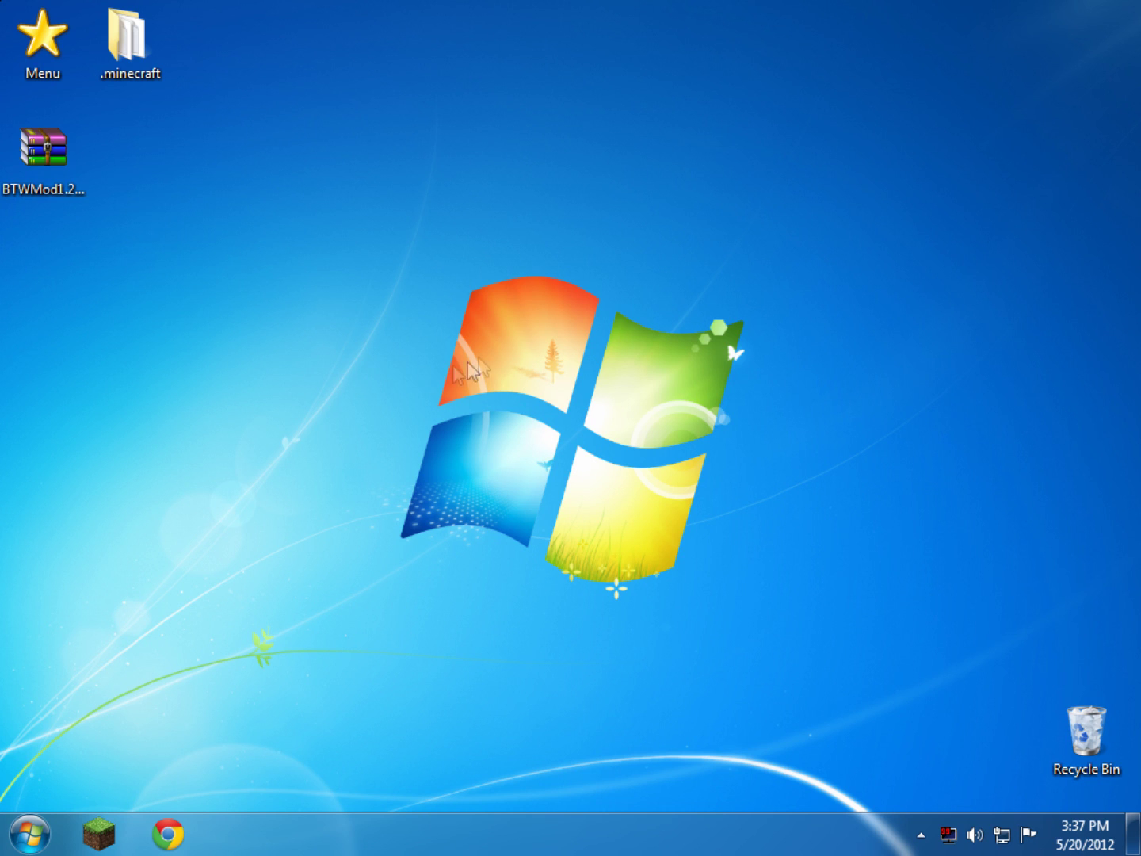
Step: Move the BTWMod1.2.5 AIO archive icon from the top-left to the desktop centre
drag(41, 189, 568, 346)
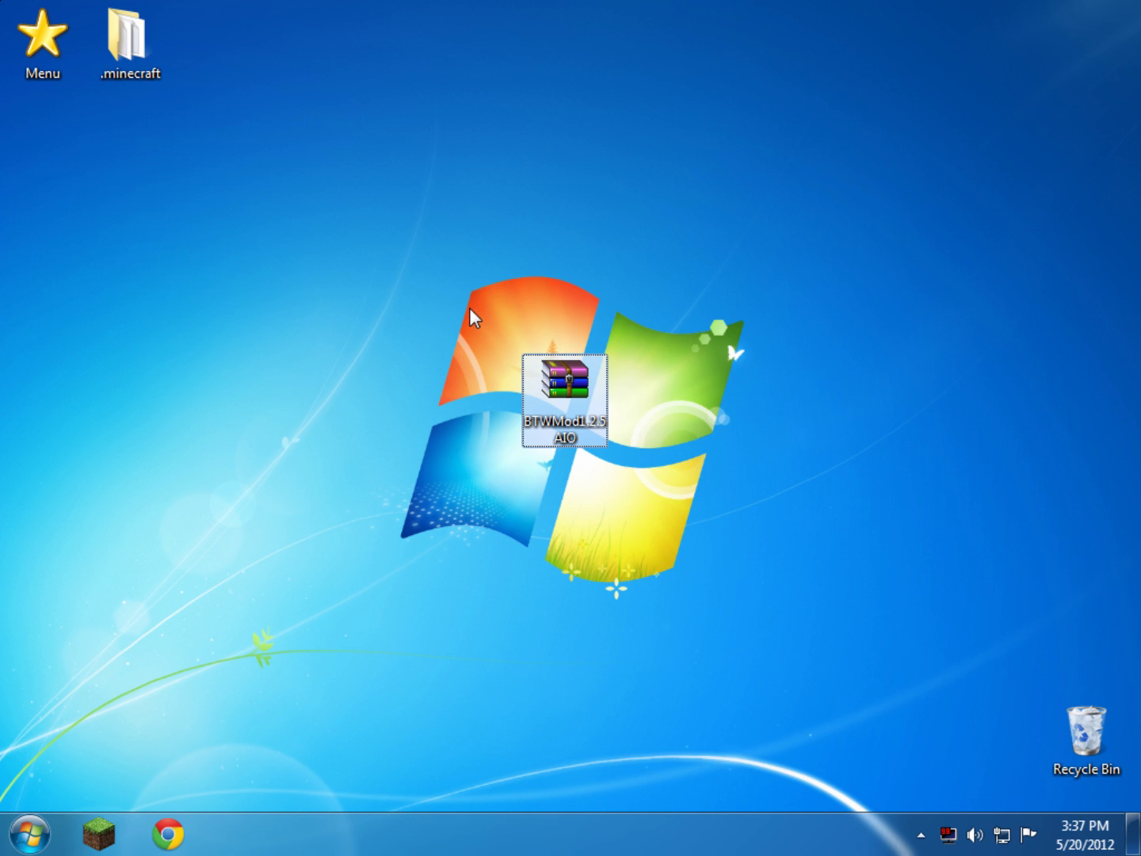
Step: Extract BTWMod1.2.5.zip and ModLoader.zip from the BTWMod1.2.5AIO archive onto the desktop
double_click(586, 397)
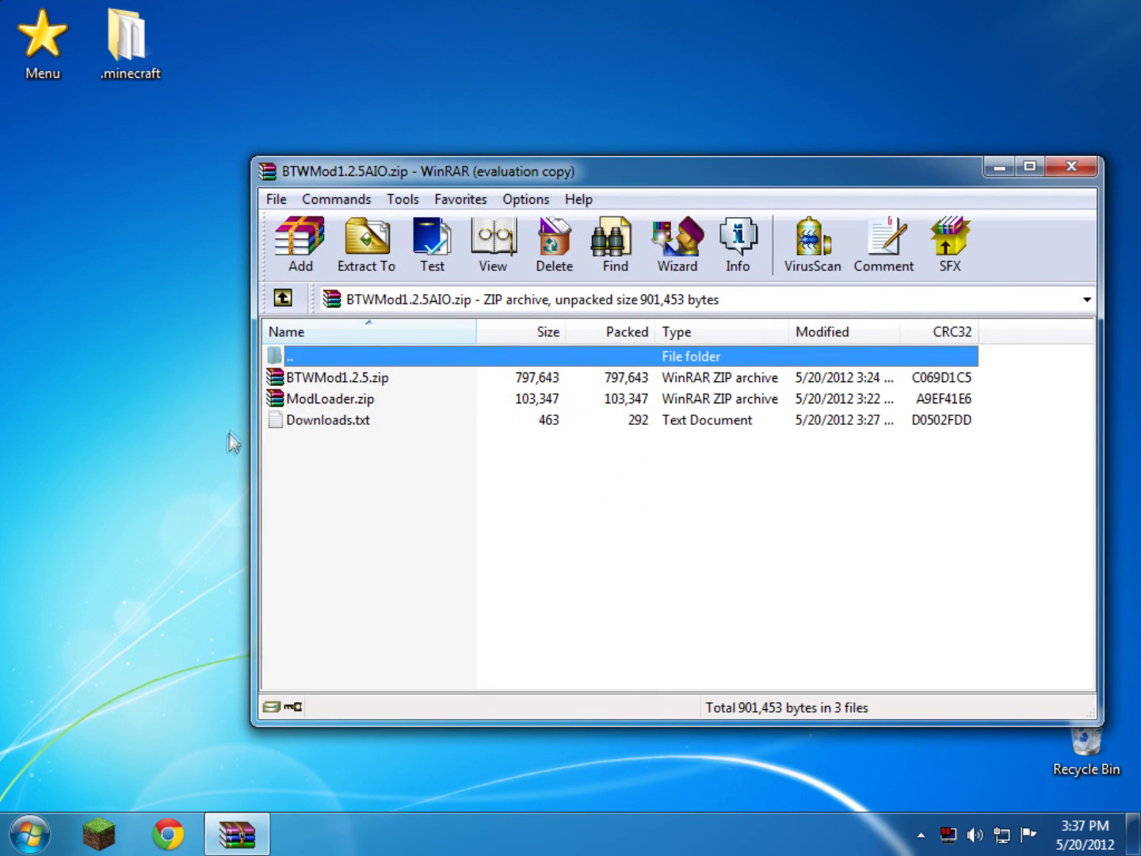
mouse_move(1003, 382)
mouse_down()
mouse_move(952, 399)
mouse_move(68, 436)
mouse_up()
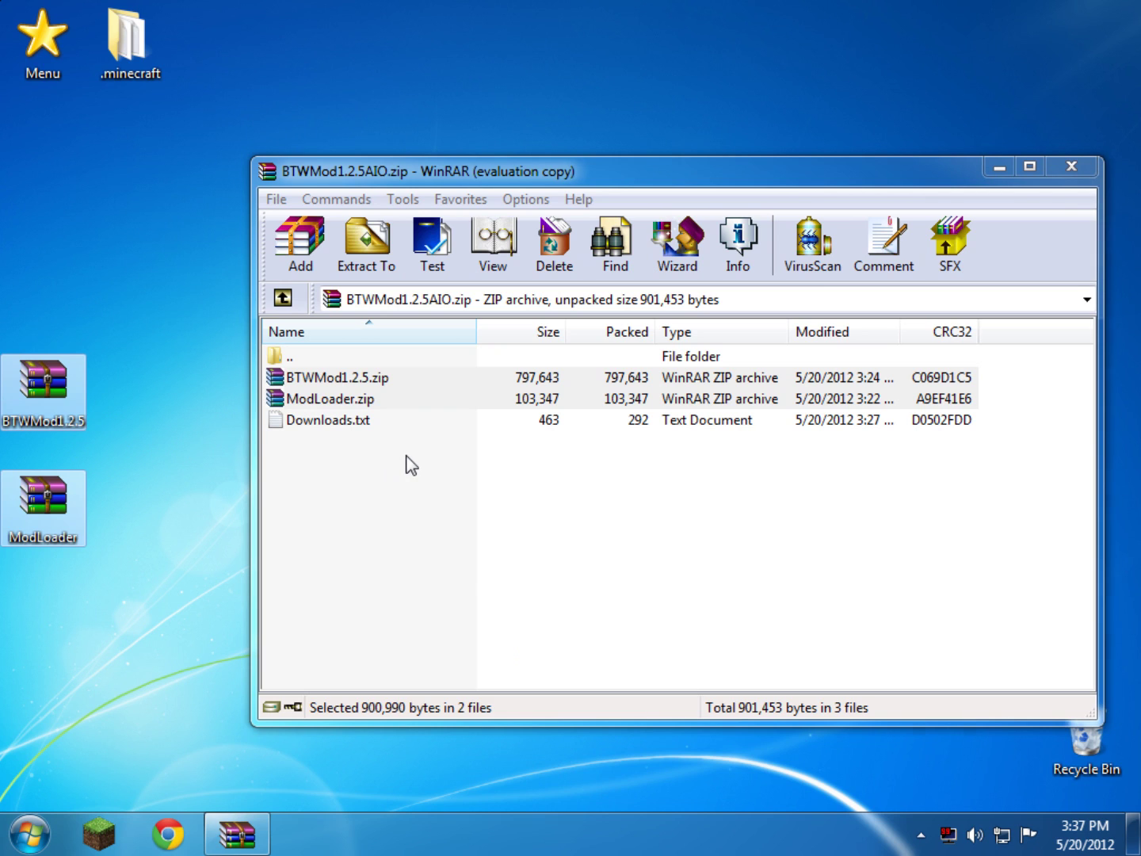
click(411, 466)
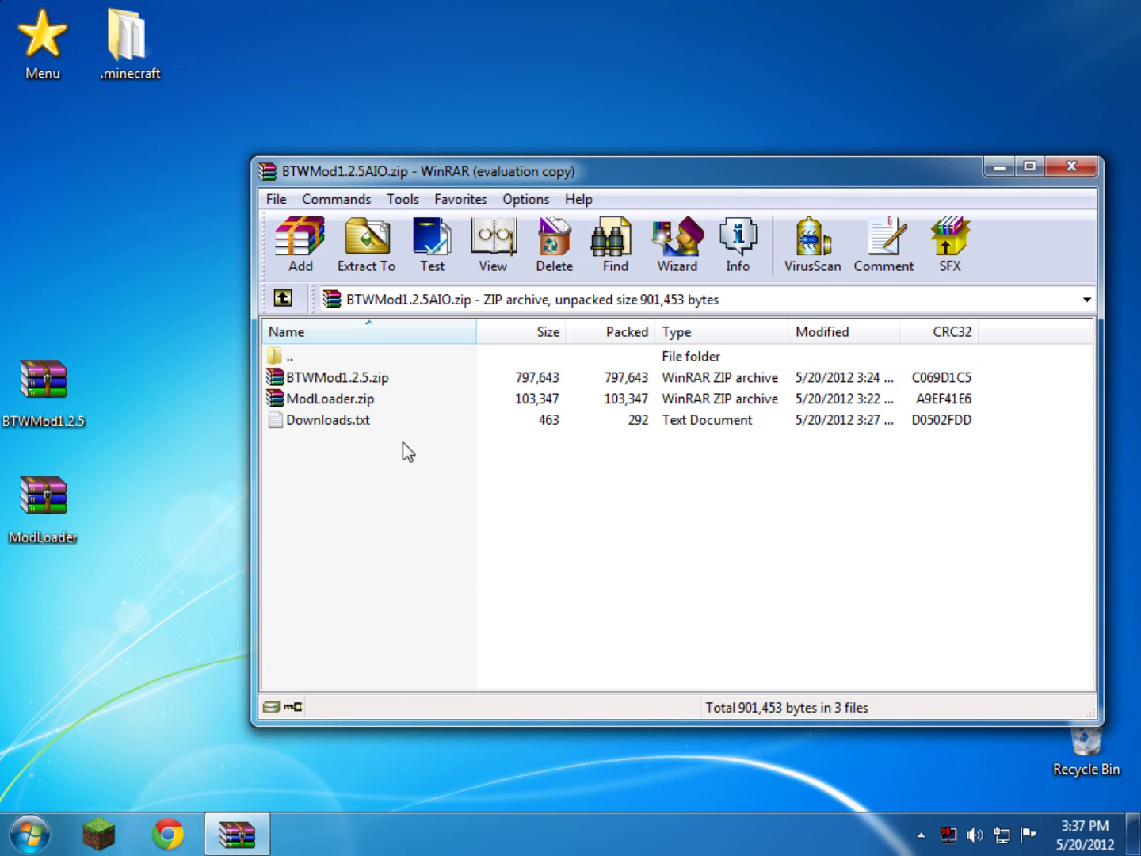
double_click(361, 421)
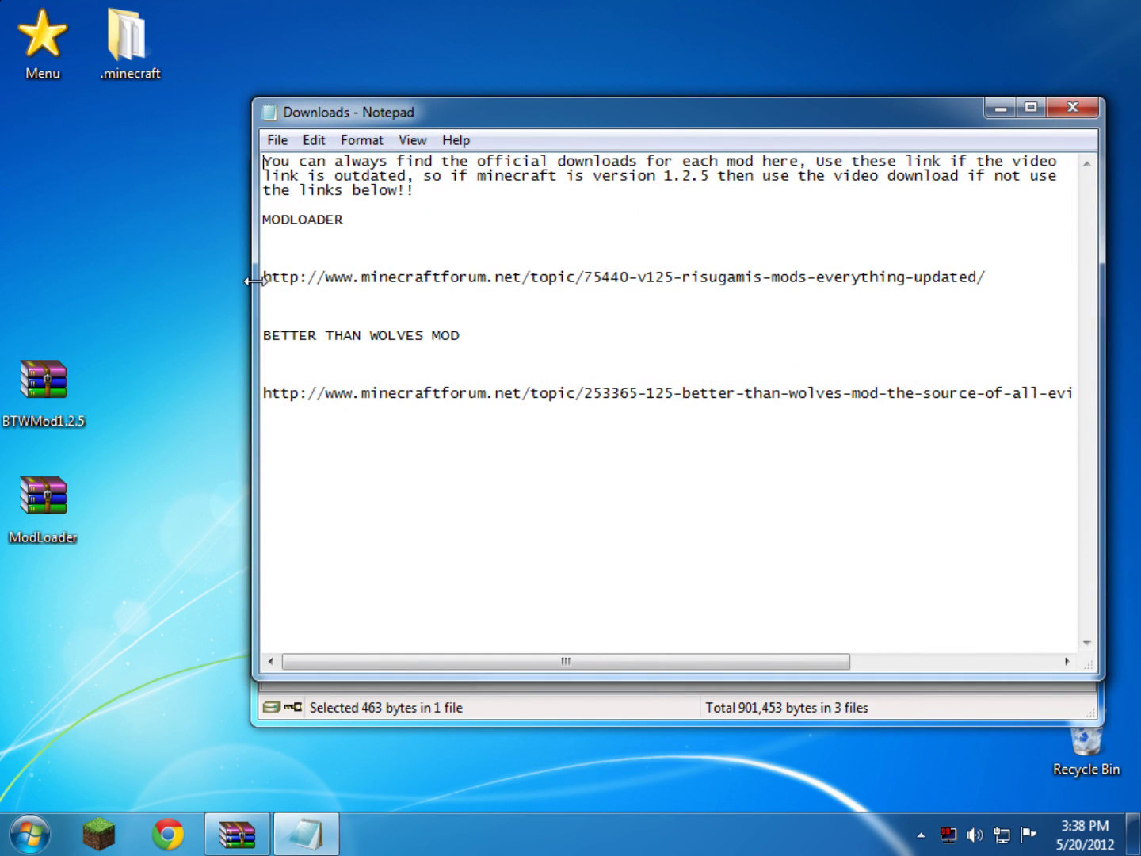
drag(264, 277, 264, 307)
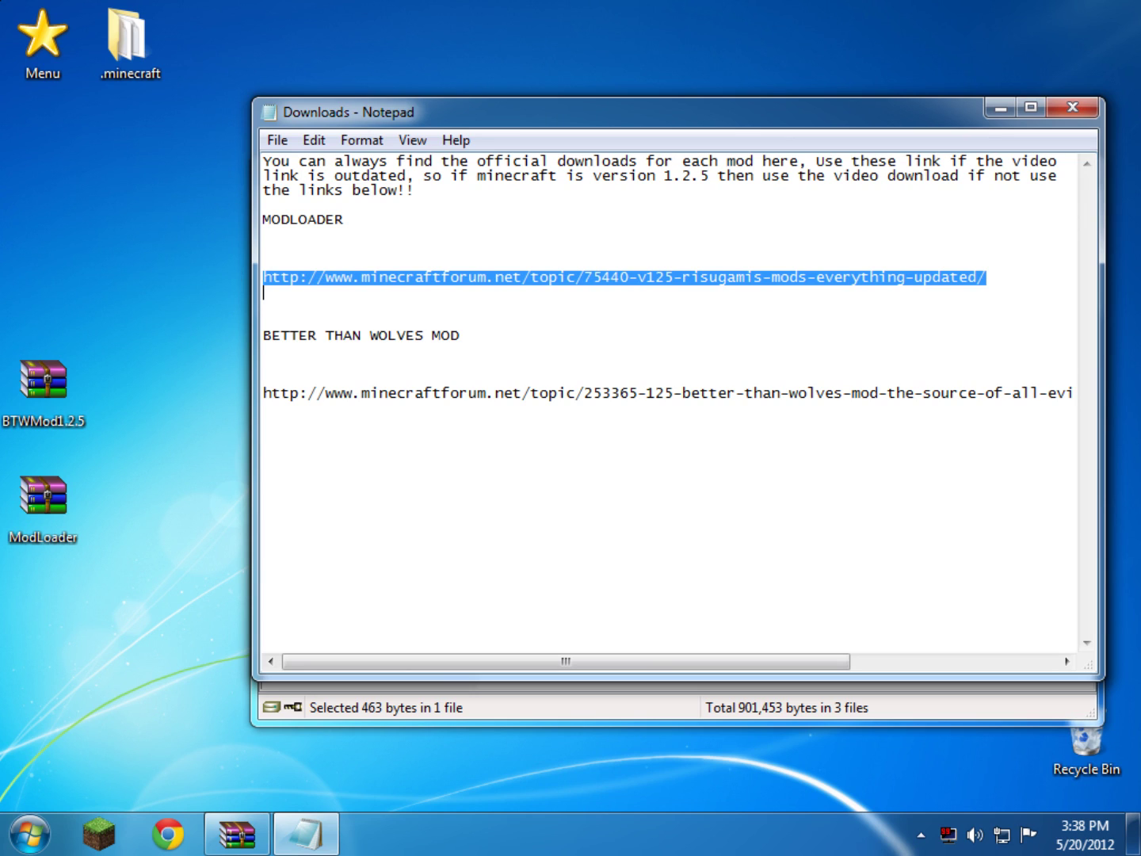
key(Down)
key(Down)
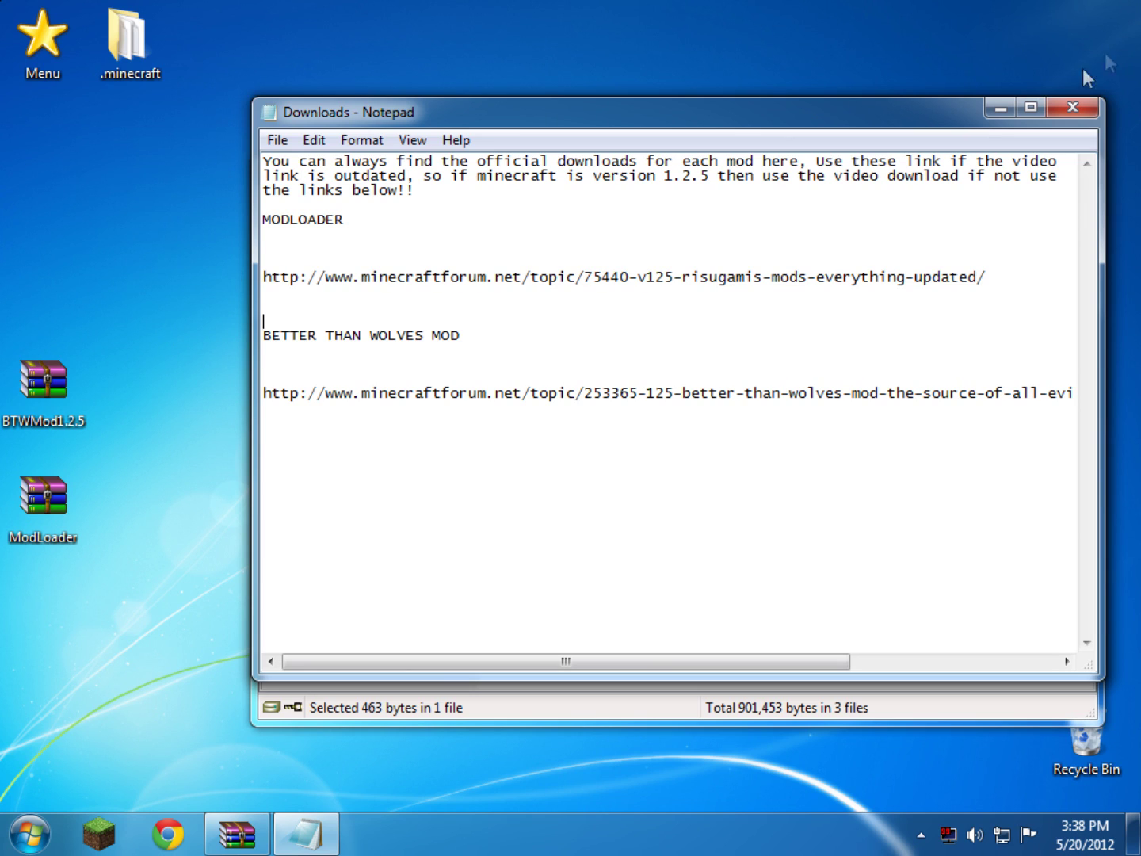
Step: Close the download-links note and return the BTWMod1.2.5 AIO archive to the top-left icon column
click(1094, 109)
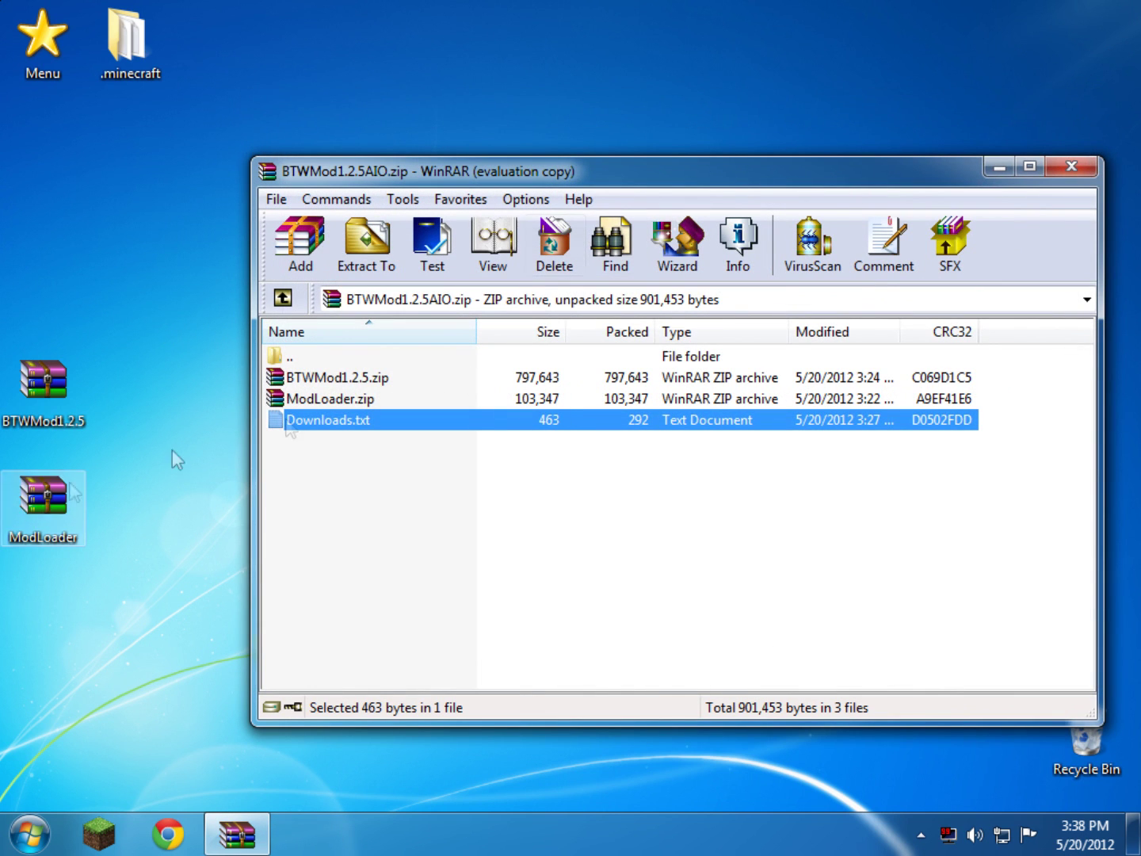
click(1073, 168)
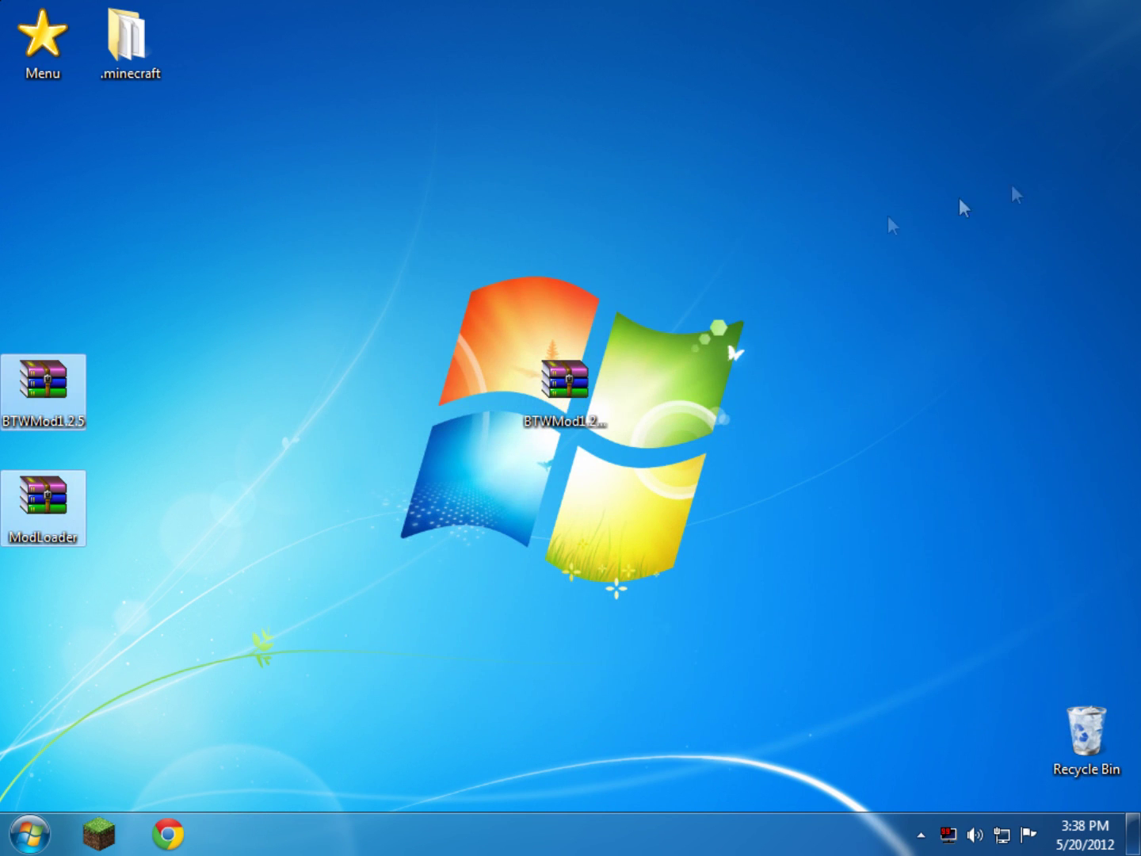
mouse_move(628, 326)
mouse_down()
mouse_move(379, 513)
mouse_move(493, 423)
mouse_up()
mouse_move(565, 389)
mouse_down()
mouse_move(853, 403)
mouse_move(356, 395)
mouse_move(115, 170)
mouse_move(123, 158)
mouse_up()
click(134, 65)
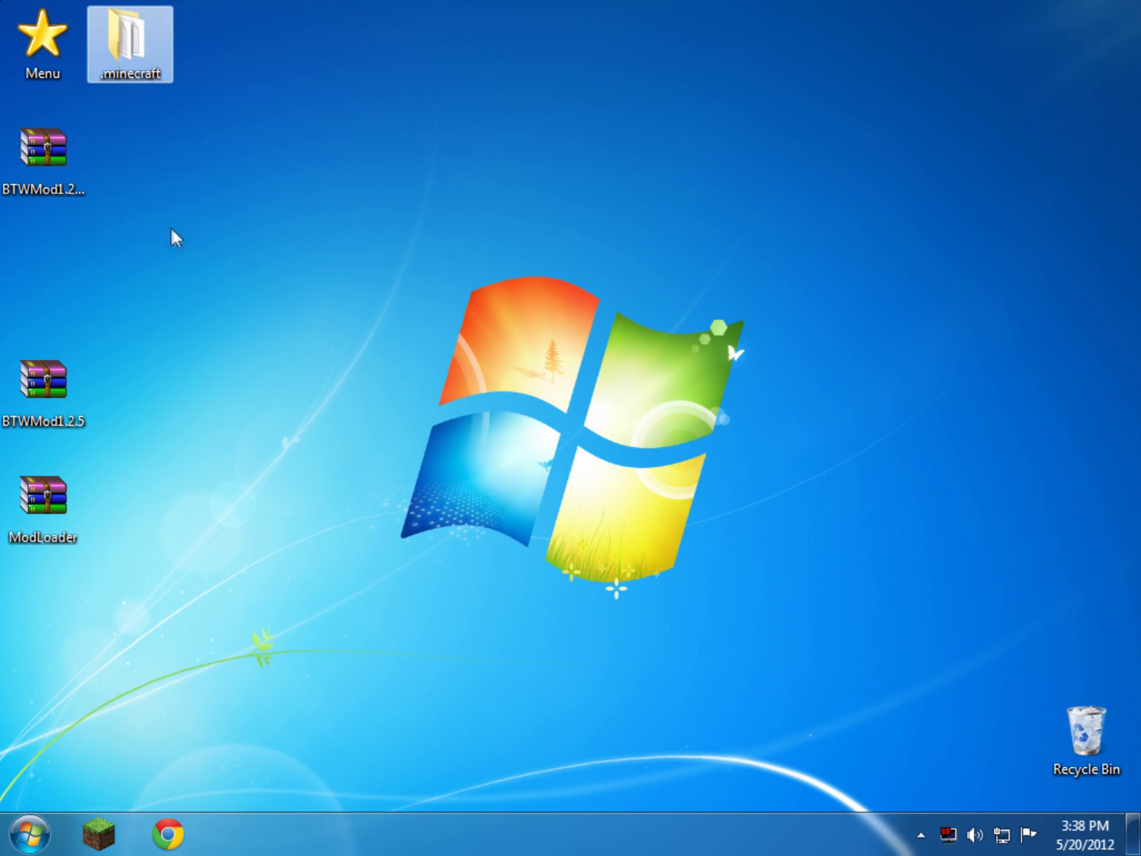
click(141, 366)
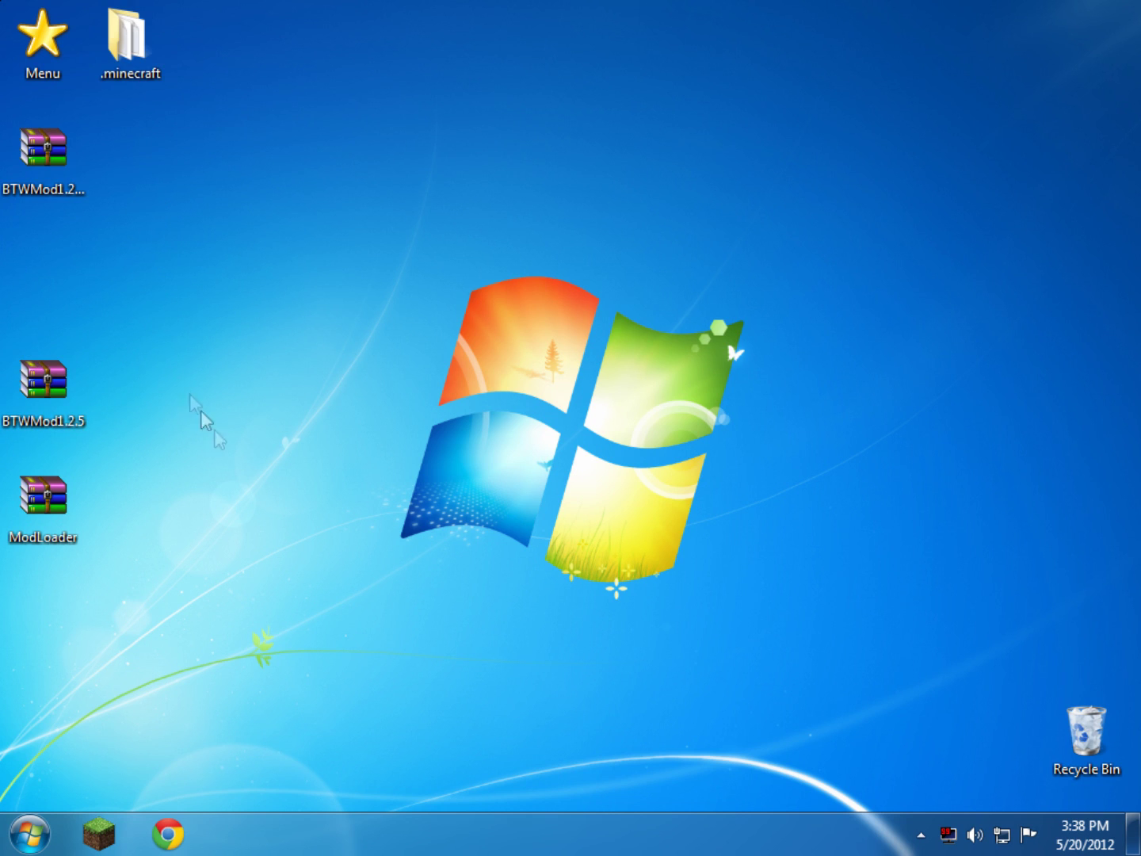
Step: Open %appdata% and navigate into .minecraft\bin, where minecraft.jar lives
click(30, 834)
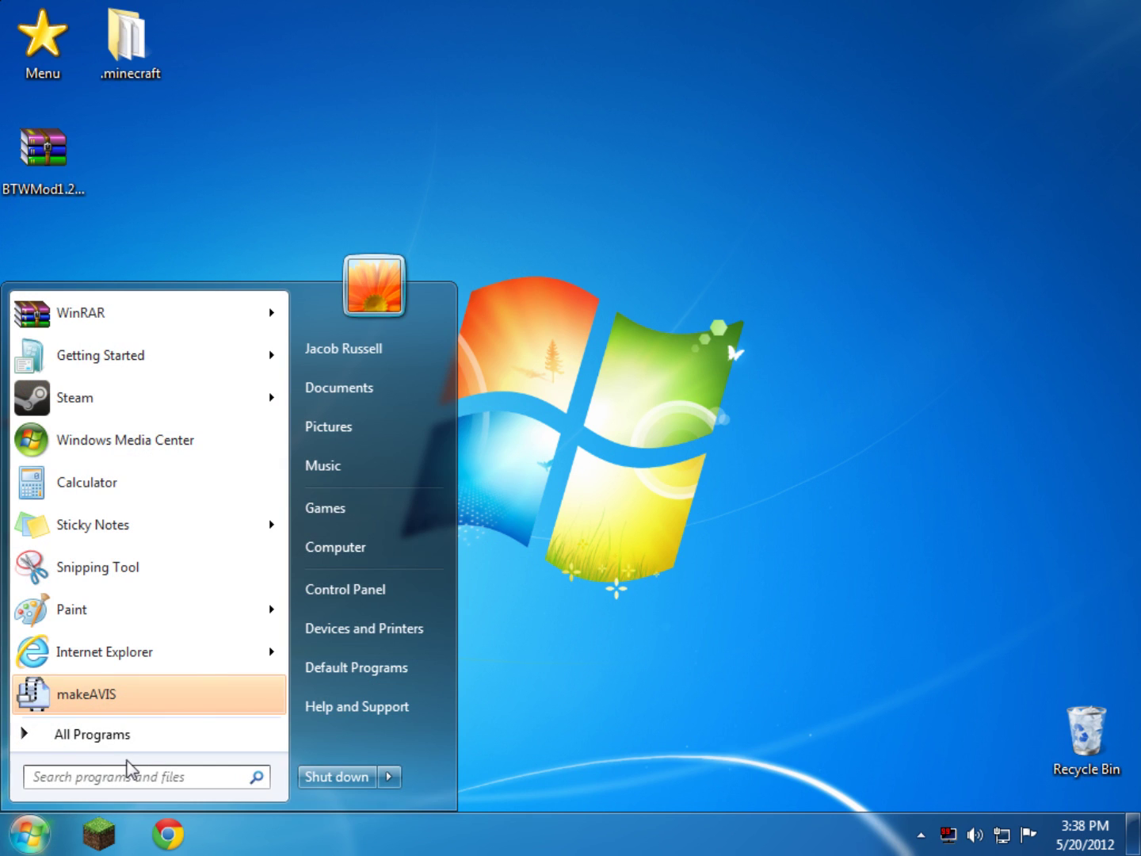
text(%appd)
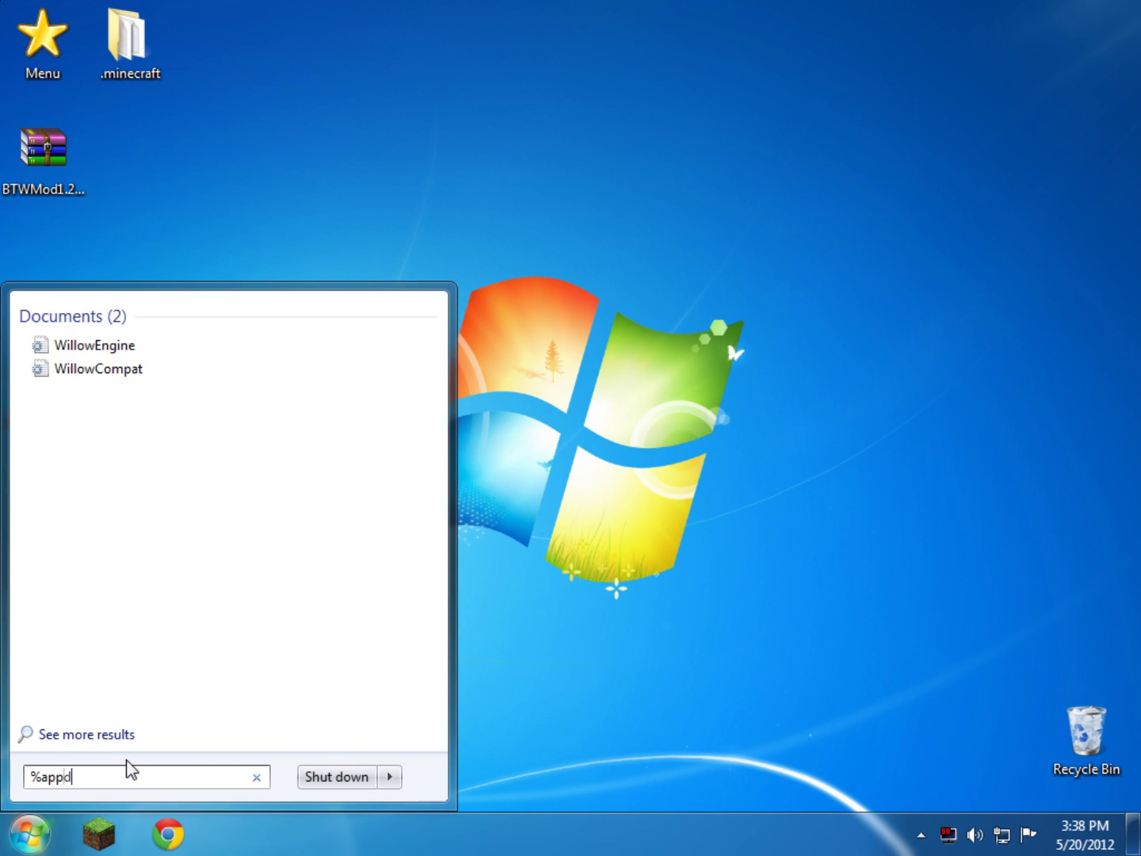
text(ata%)
key(Return)
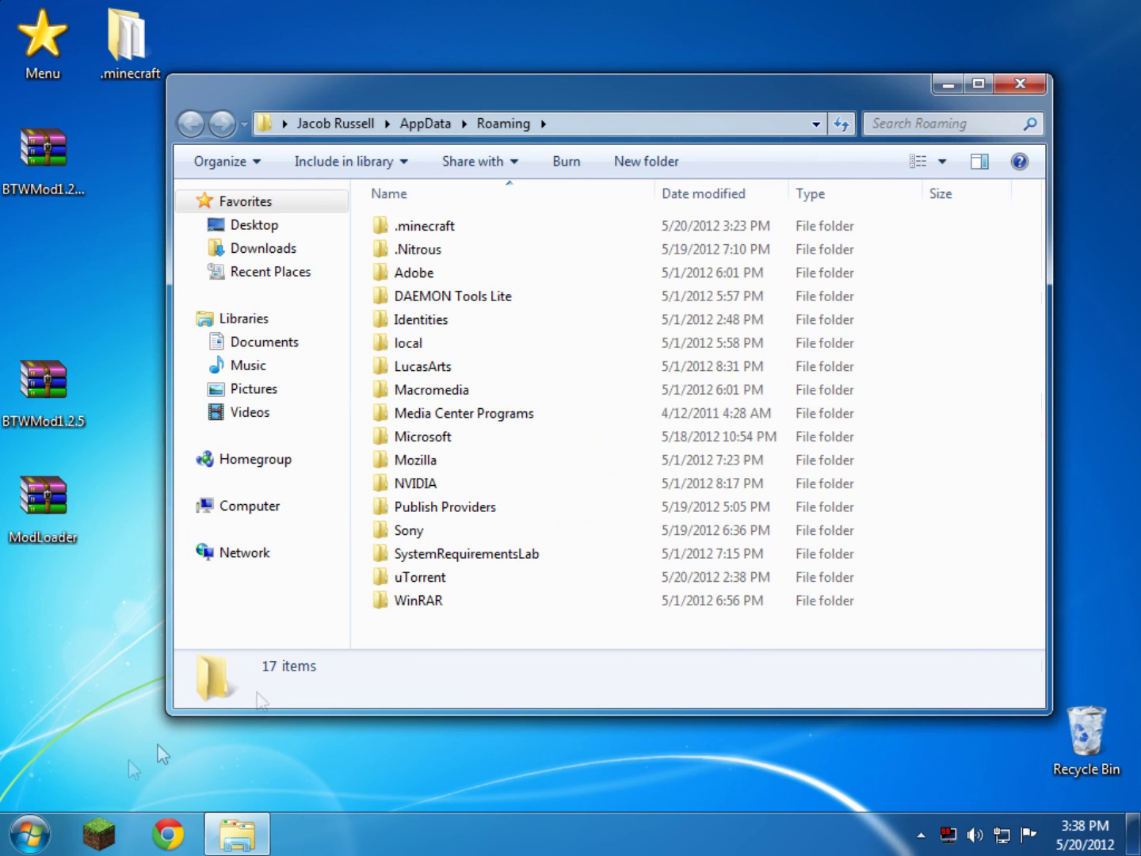
double_click(453, 226)
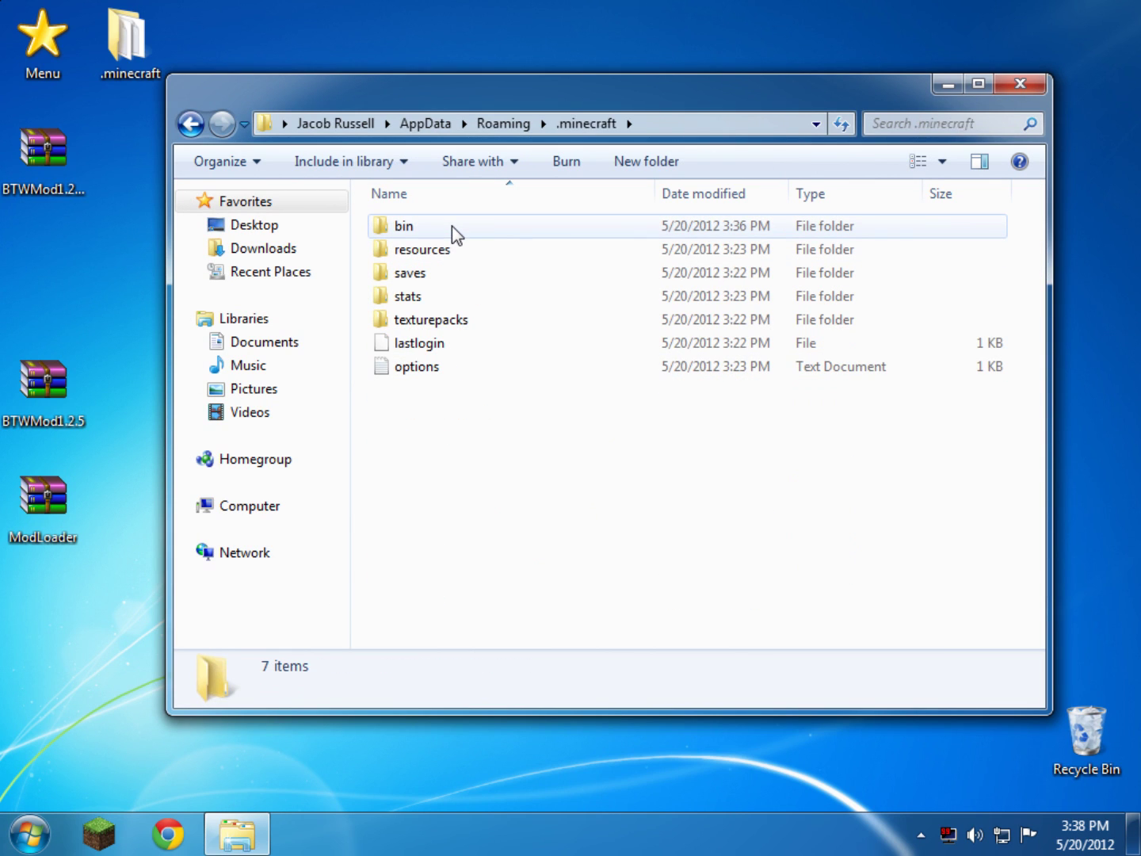
double_click(452, 225)
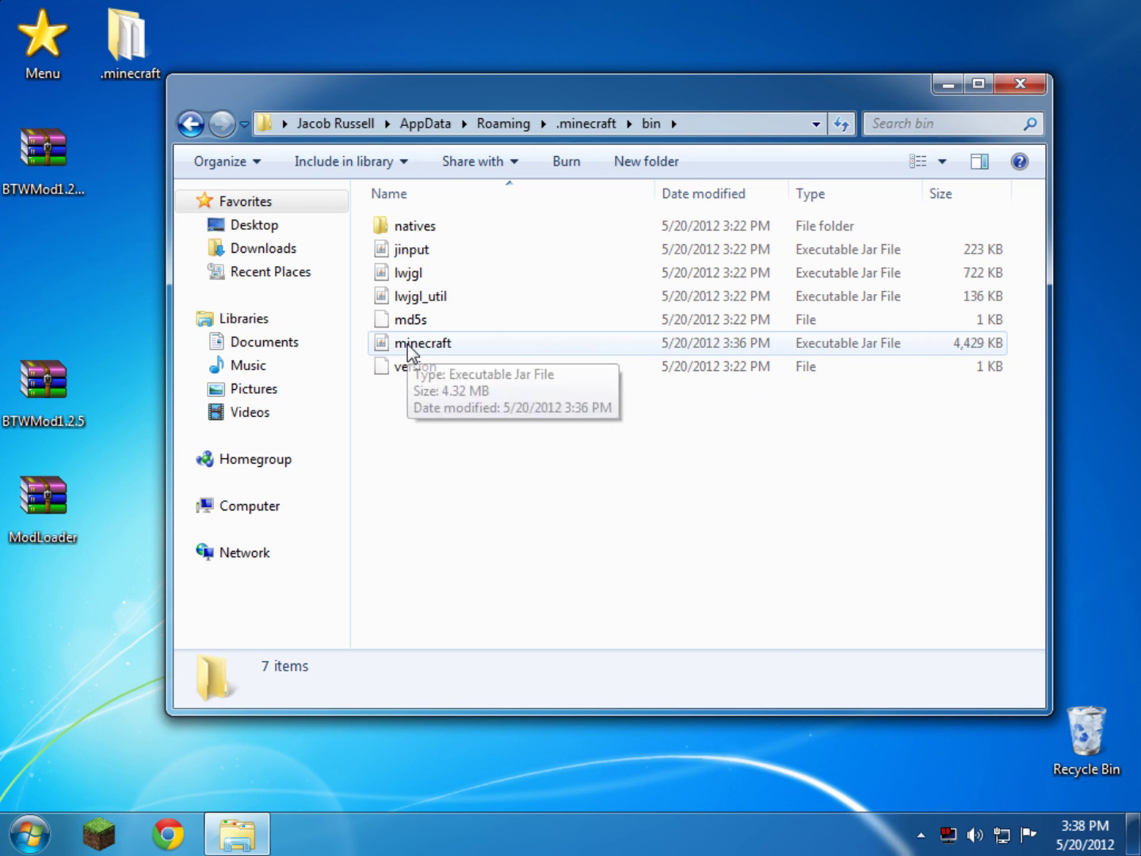
Step: Open minecraft.jar with WinRAR and delete its META-INF folder, confirming the deletion
click(408, 349)
right_click(407, 345)
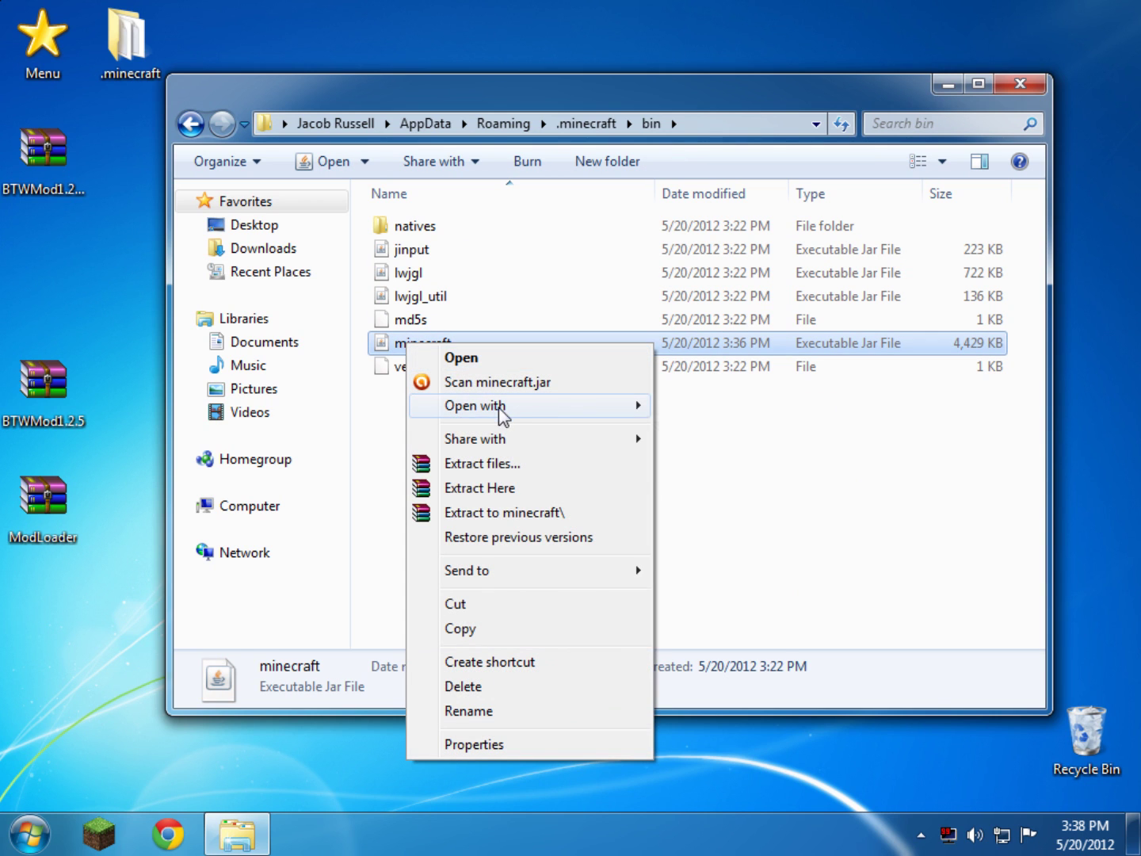
mouse_move(474, 406)
click(695, 429)
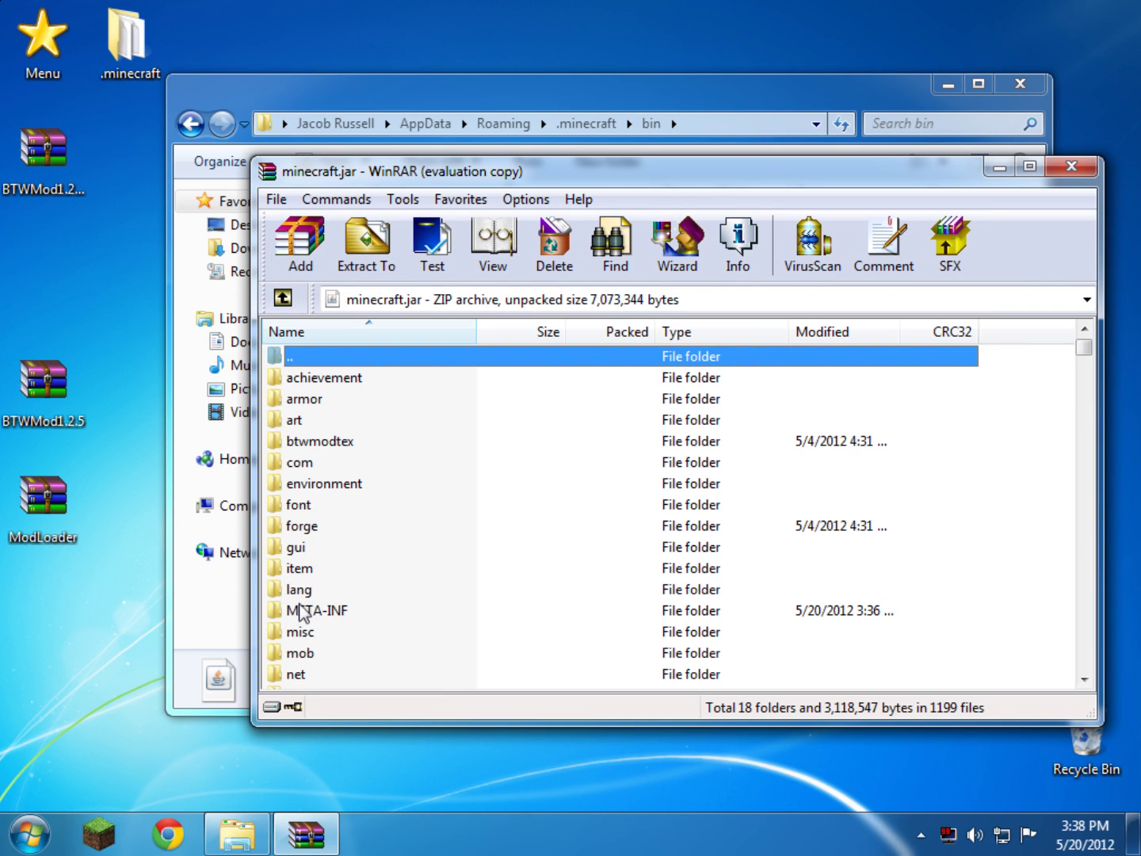
click(302, 611)
right_click(302, 612)
click(368, 328)
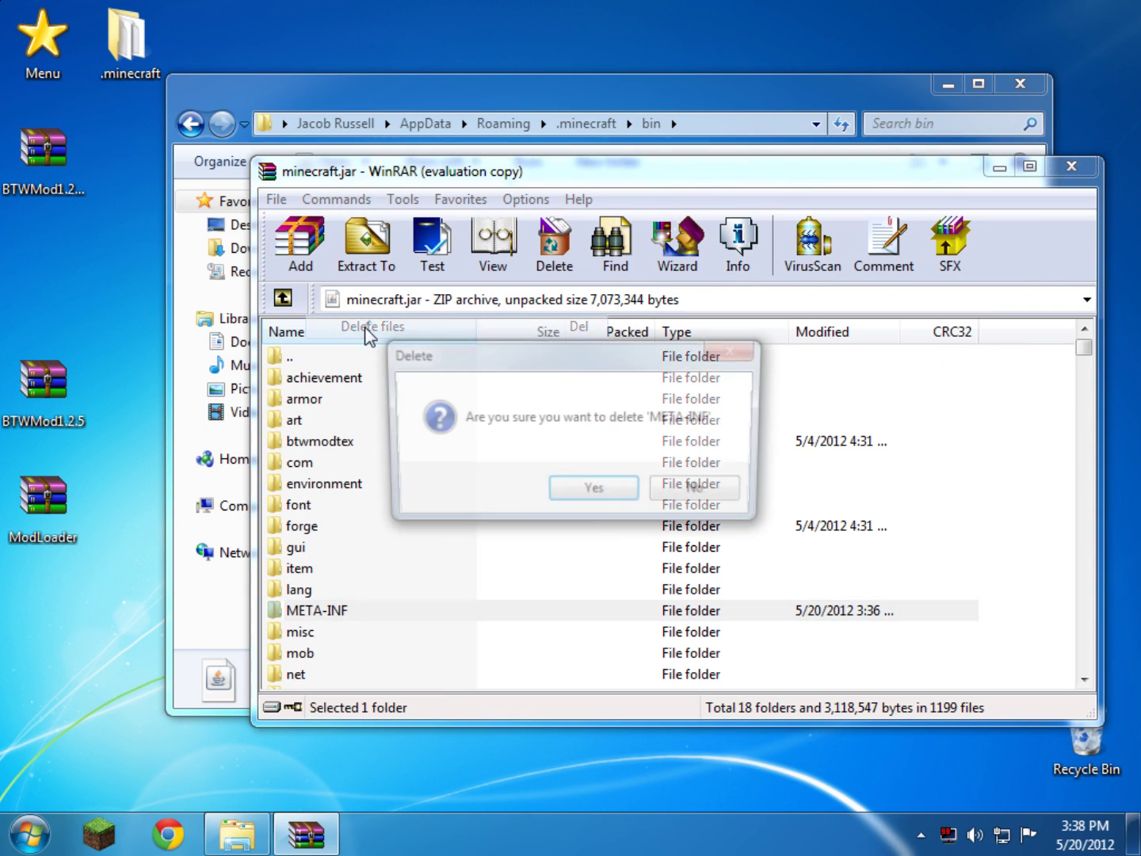
click(575, 494)
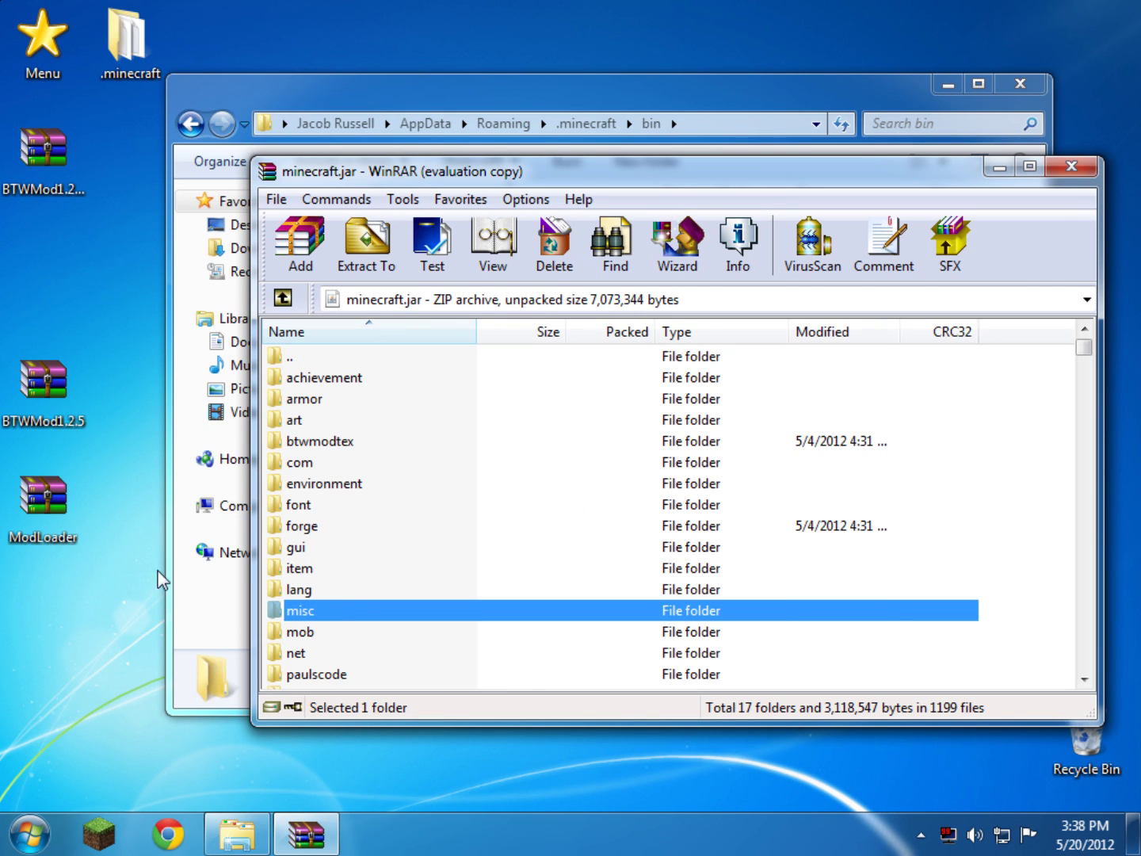
Step: Copy every file from ModLoader.zip into minecraft.jar, then close ModLoader.zip and open BTWMod1.2.5.zip
double_click(24, 529)
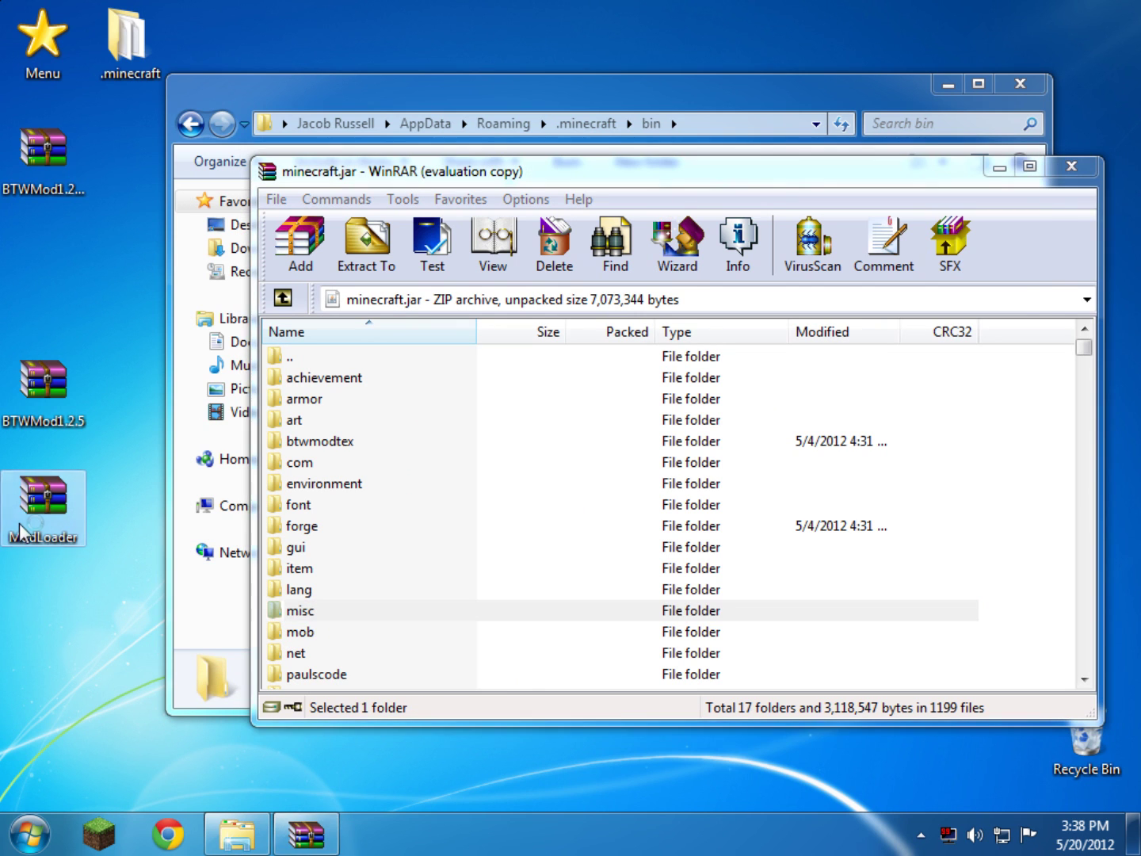
drag(523, 218, 359, 64)
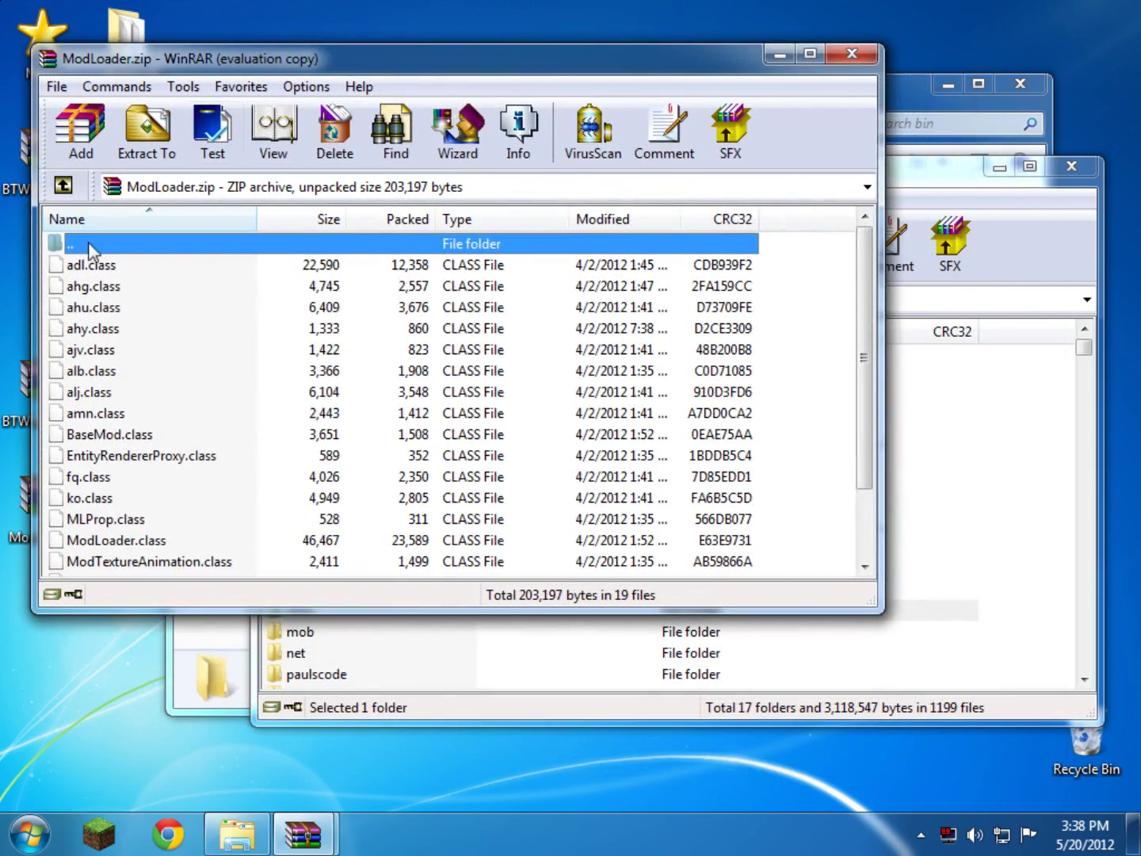
right_click(93, 251)
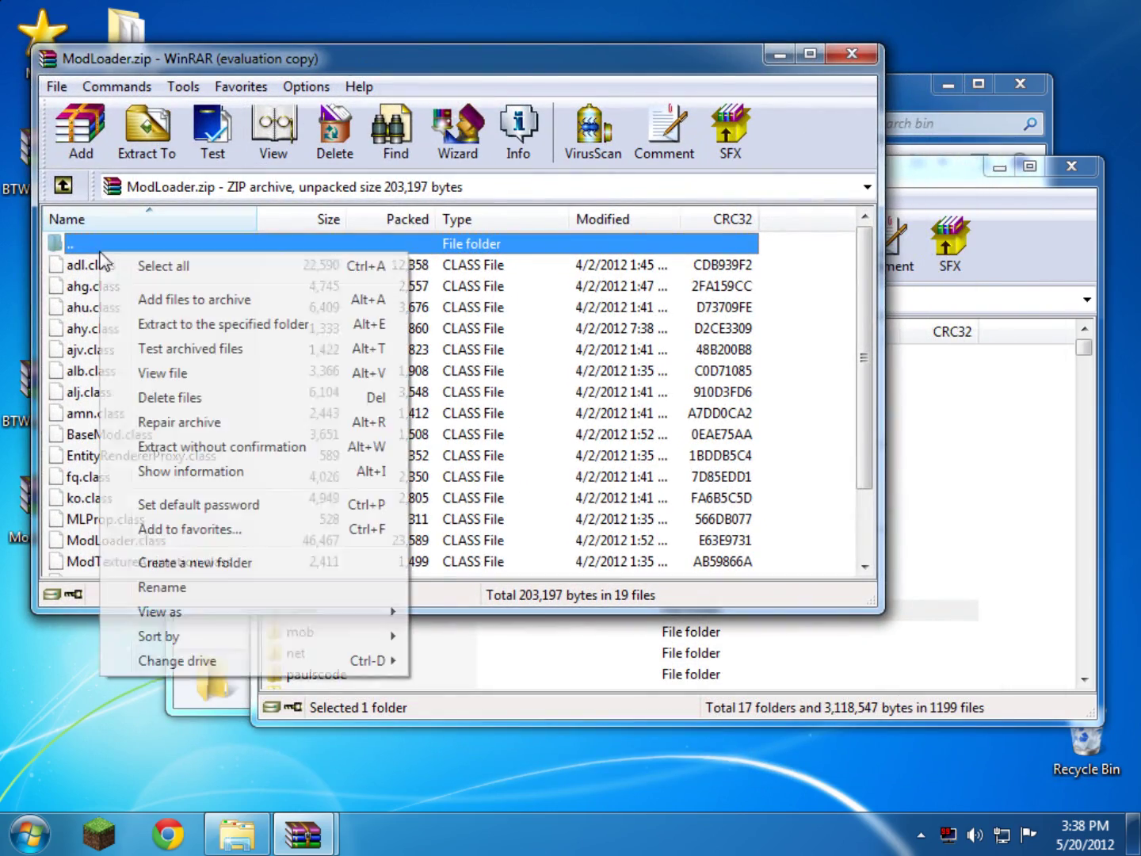
click(101, 262)
mouse_move(99, 287)
mouse_down()
mouse_move(1037, 466)
mouse_move(1031, 474)
mouse_up()
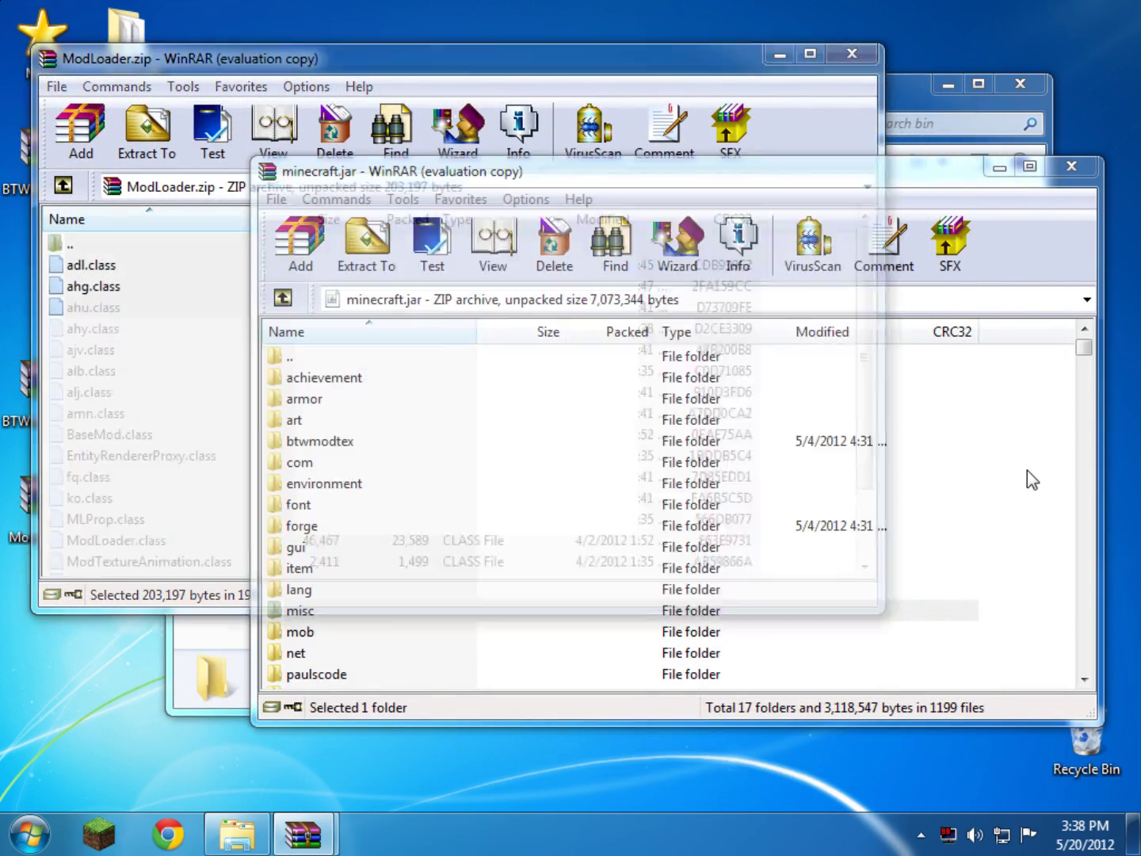
click(679, 636)
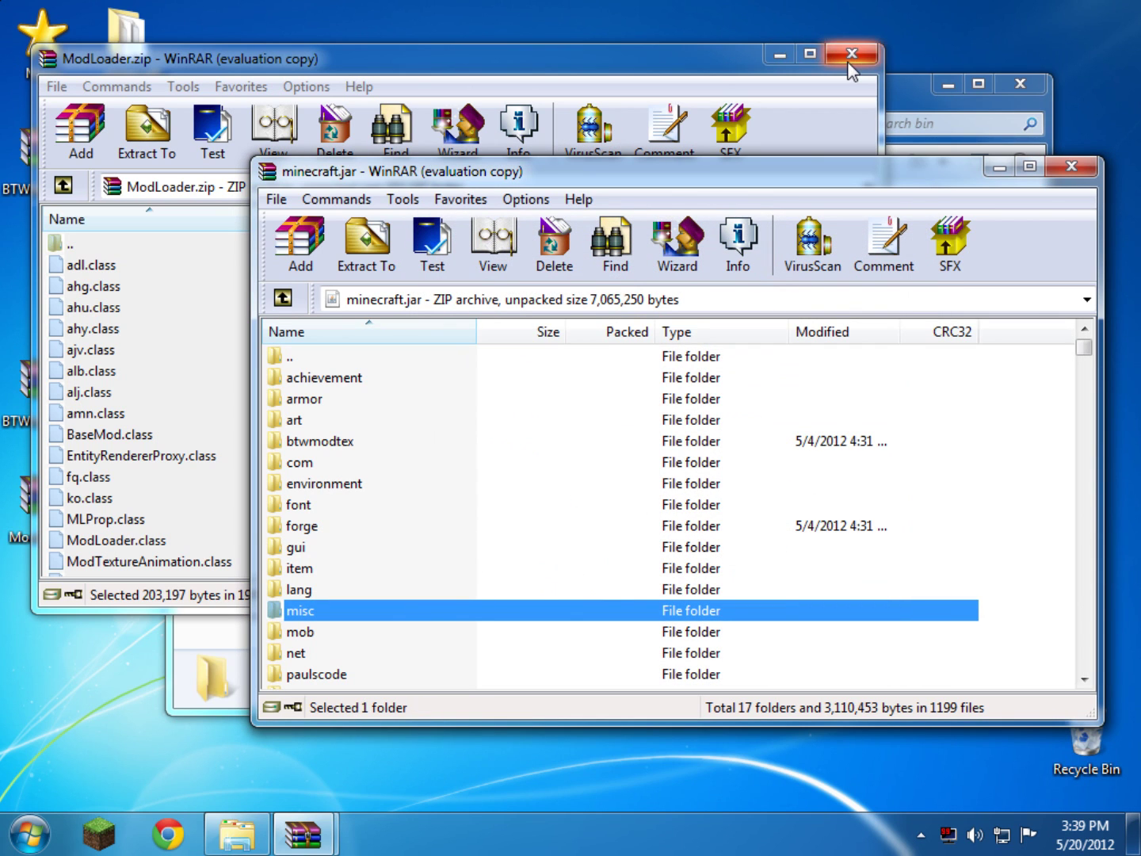
click(850, 57)
double_click(62, 411)
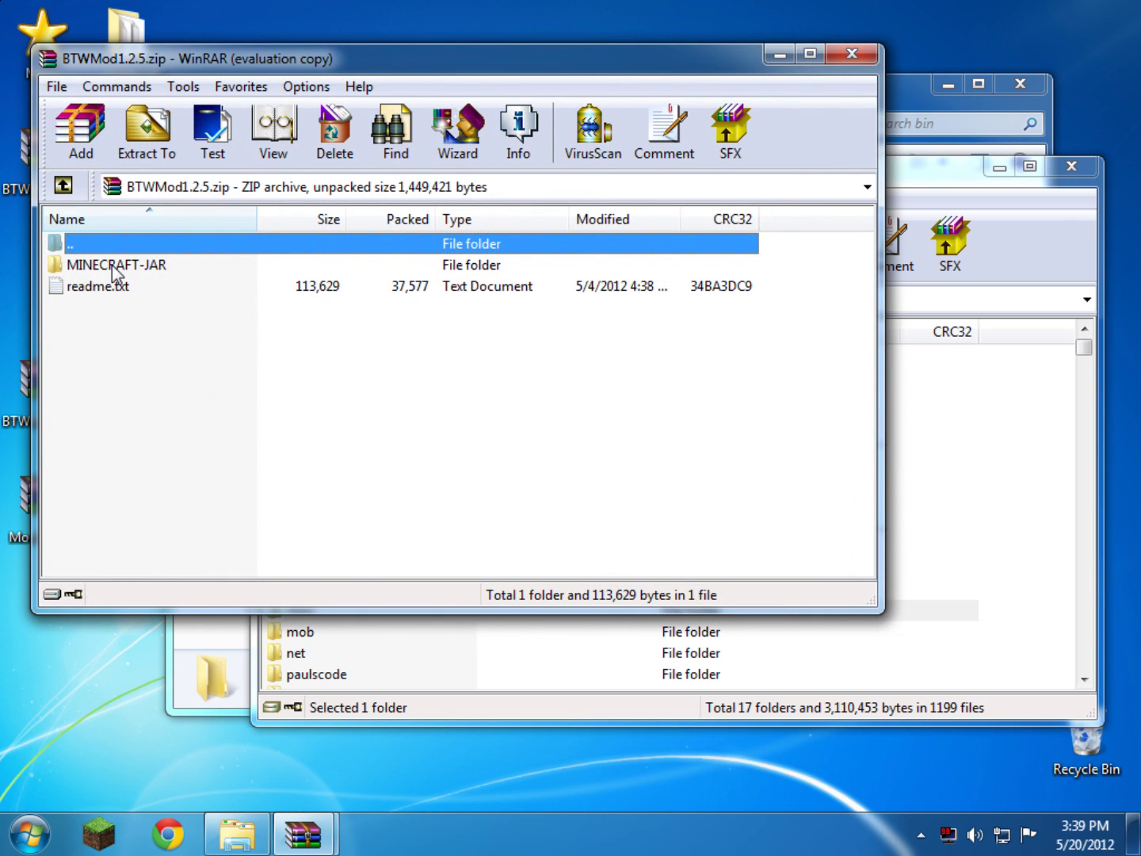
Step: Add all contents of BTWMod's MINECRAFT-JAR folder, including btwmodtex and forge, into minecraft.jar
double_click(111, 265)
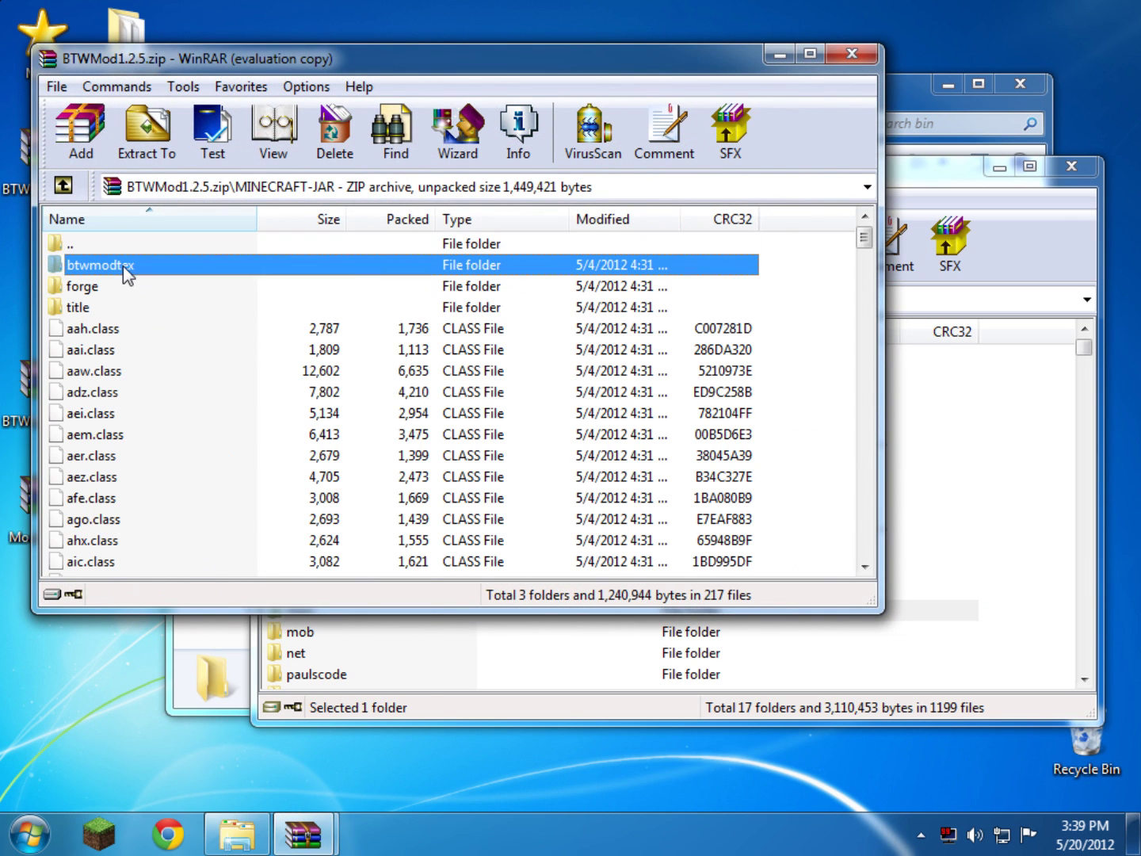
right_click(126, 269)
click(163, 280)
drag(88, 290, 1011, 449)
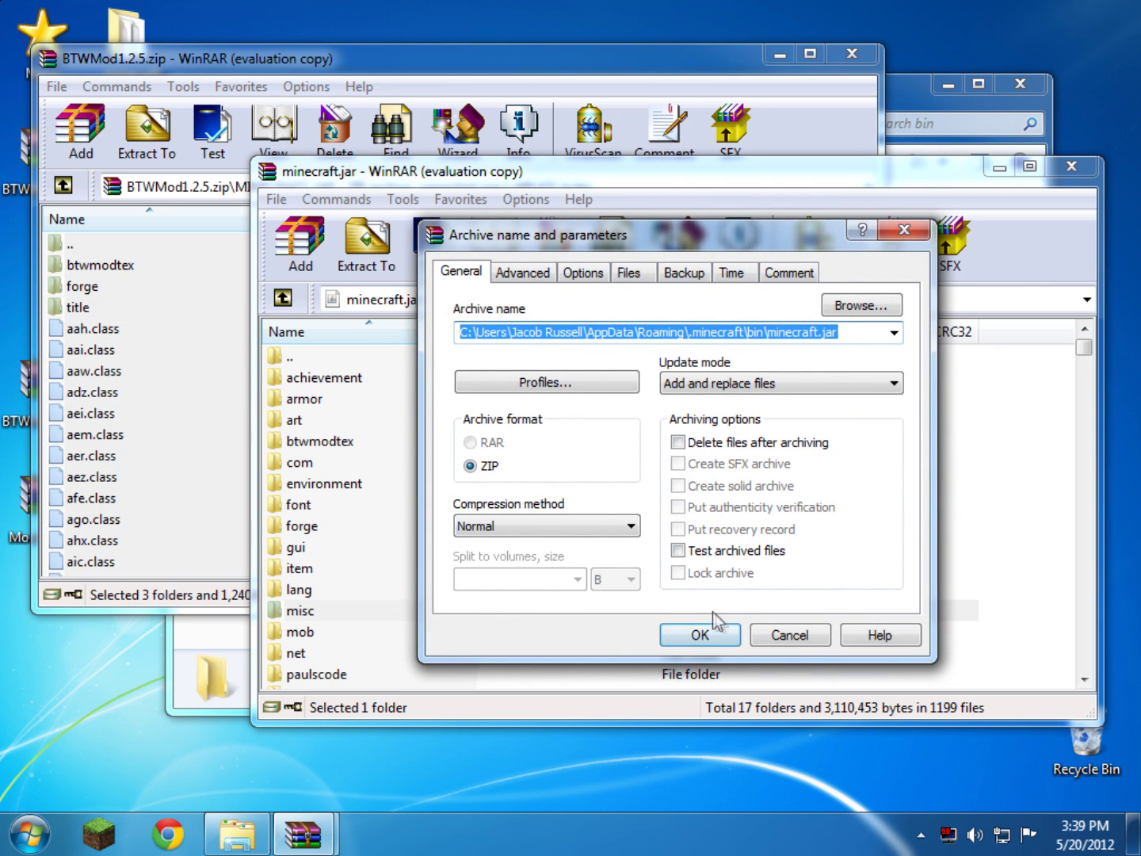
click(724, 631)
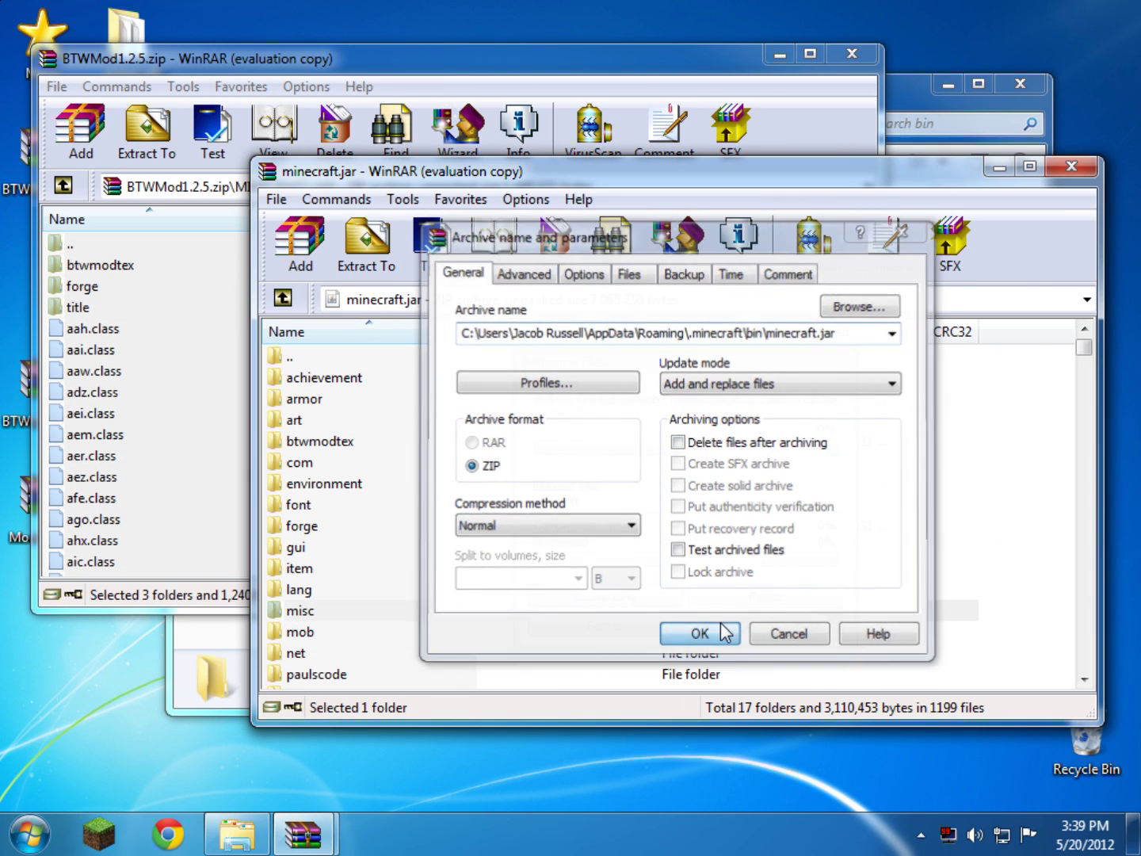
click(89, 291)
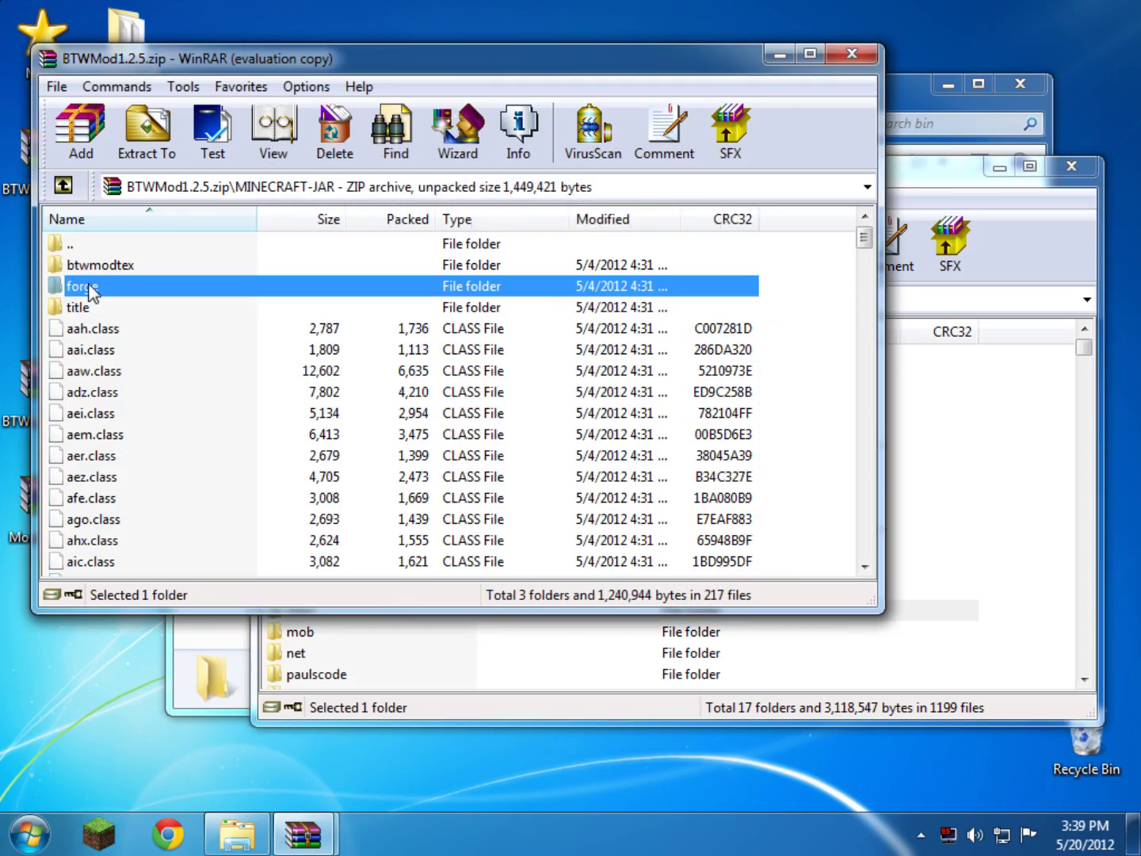
click(863, 54)
mouse_move(832, 186)
mouse_down()
mouse_move(763, 234)
mouse_move(742, 152)
mouse_up()
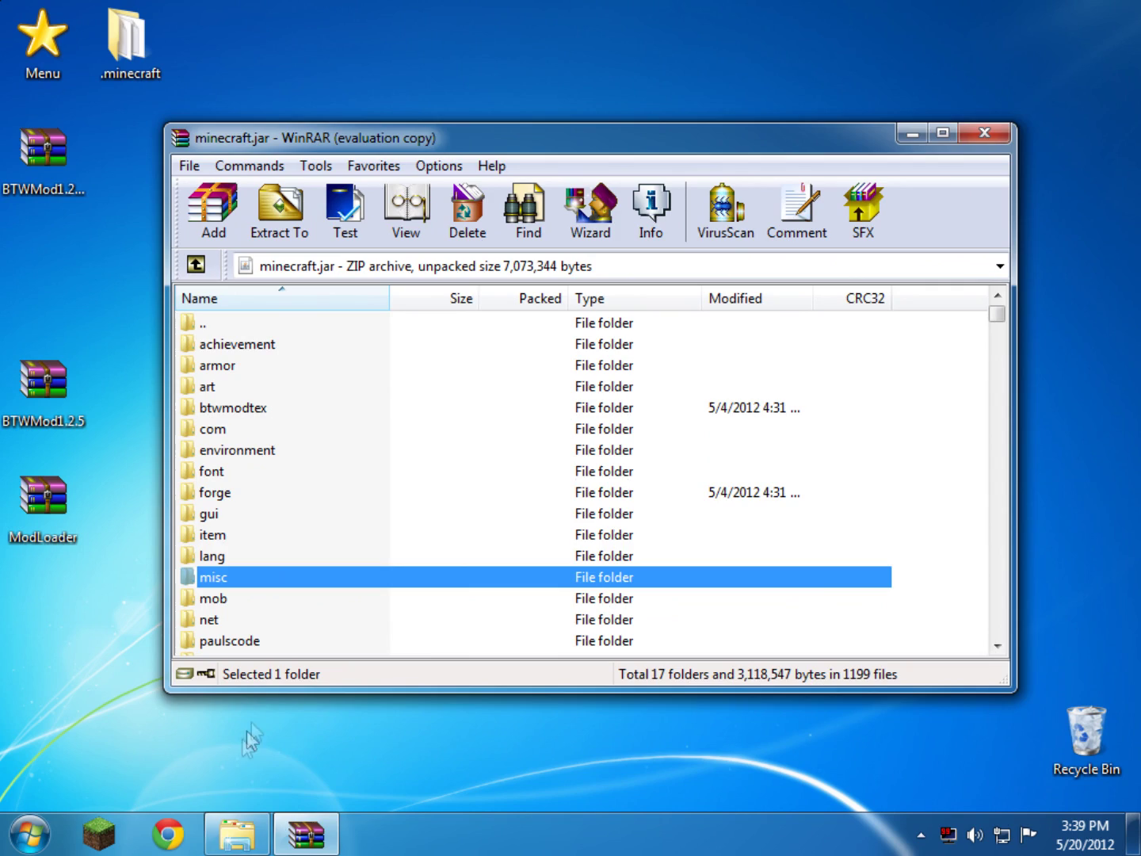
Step: Close the .minecraft Explorer window and minecraft.jar, delete both desktop zips, and launch Minecraft
click(236, 832)
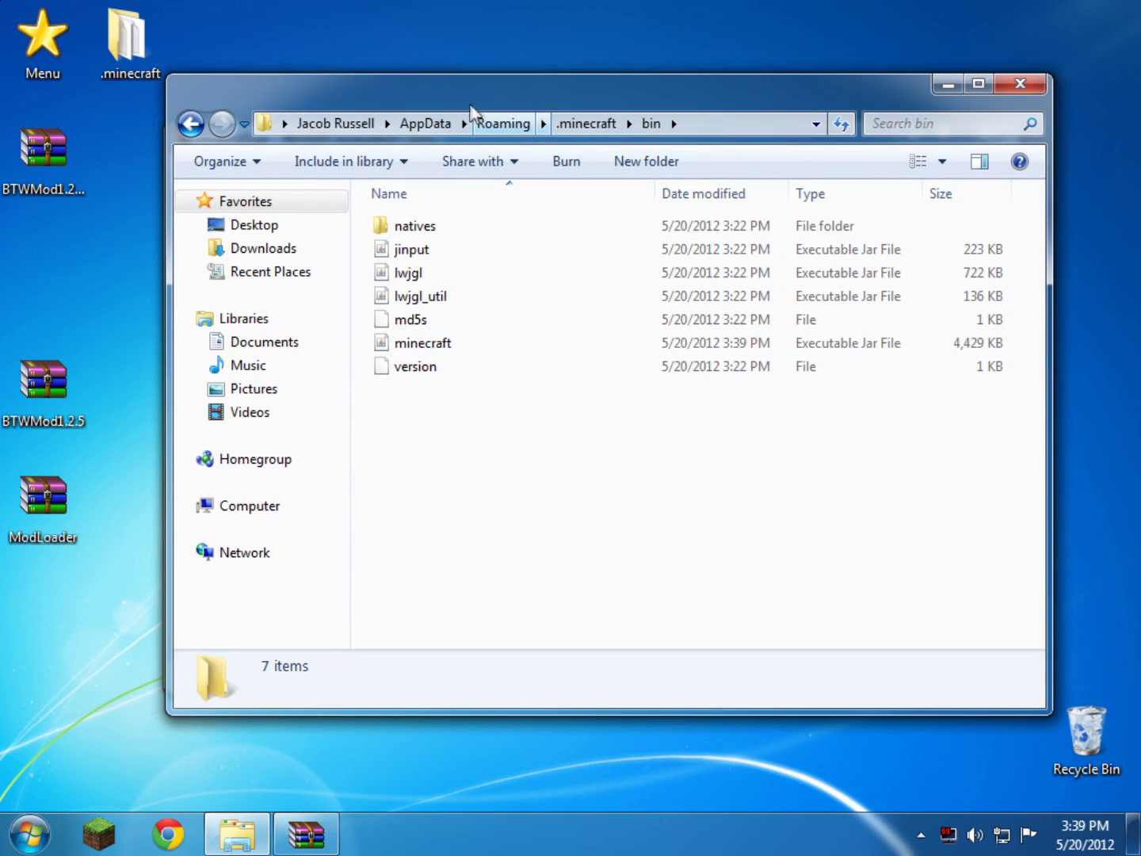
drag(548, 94, 503, 121)
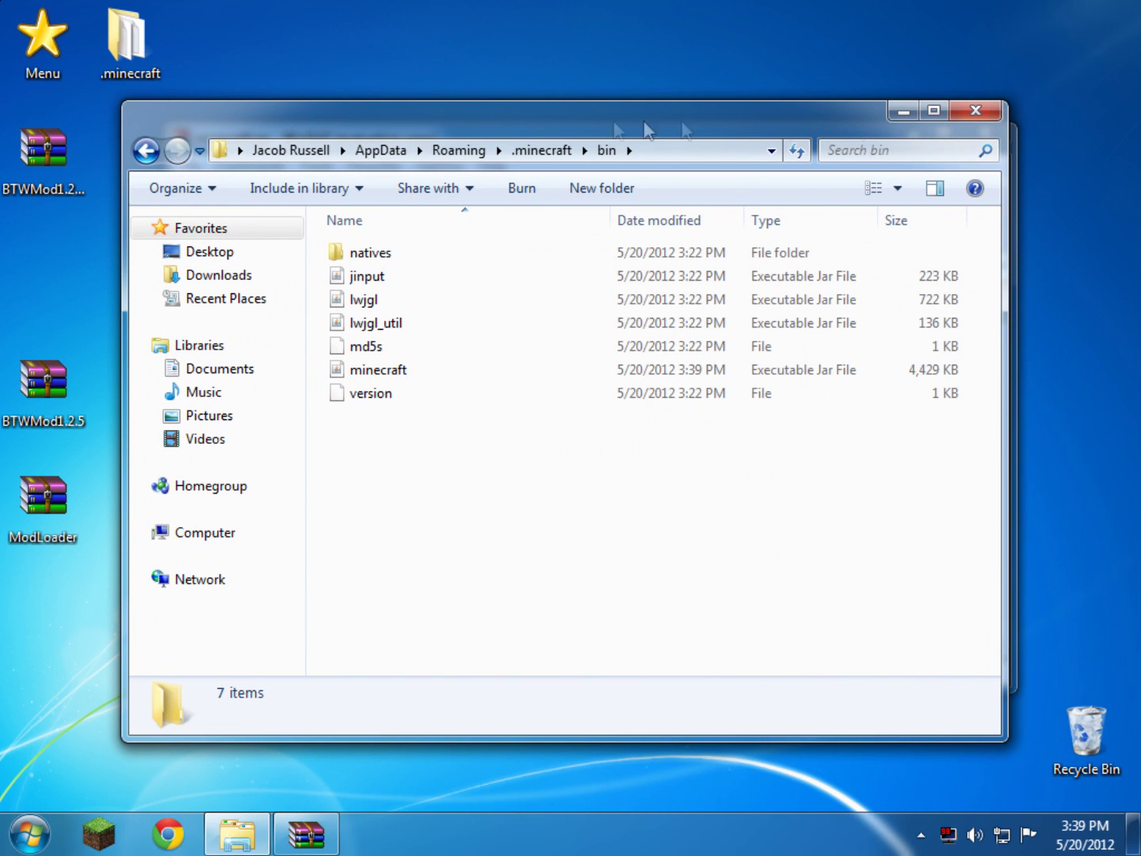
click(523, 153)
click(975, 111)
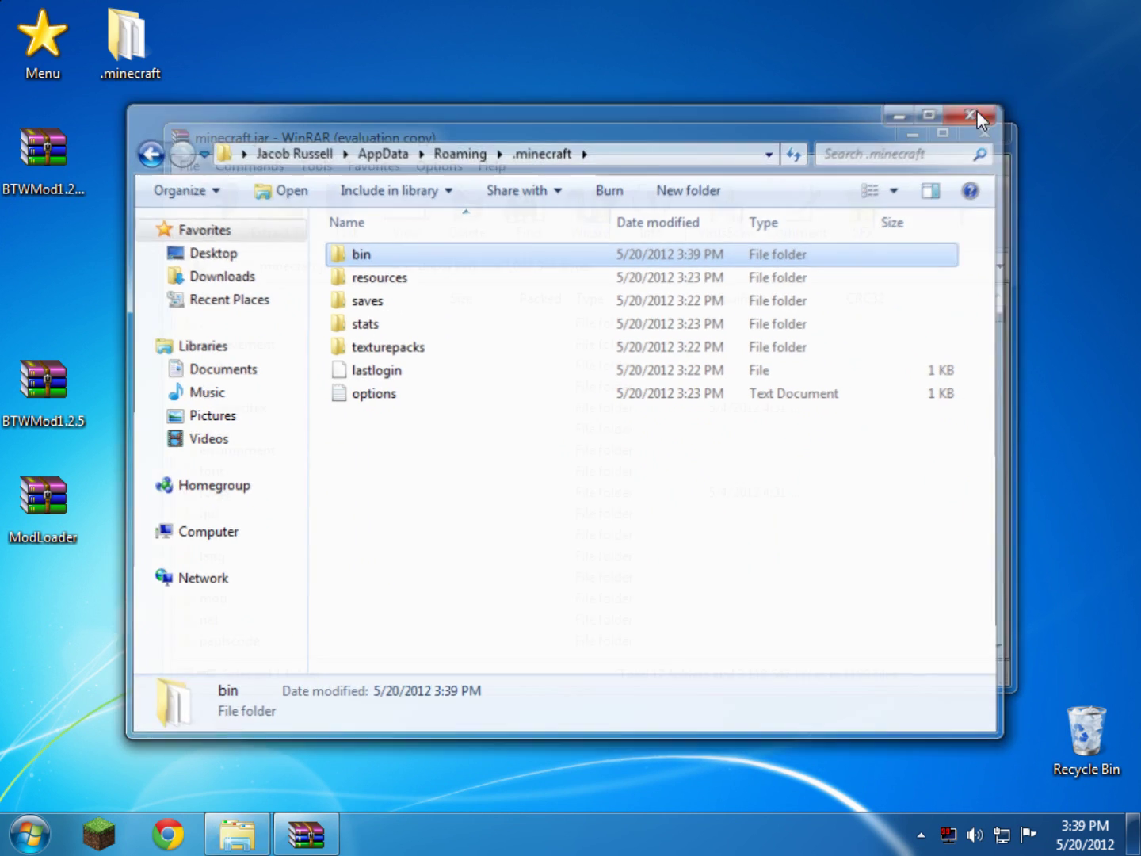
click(1009, 125)
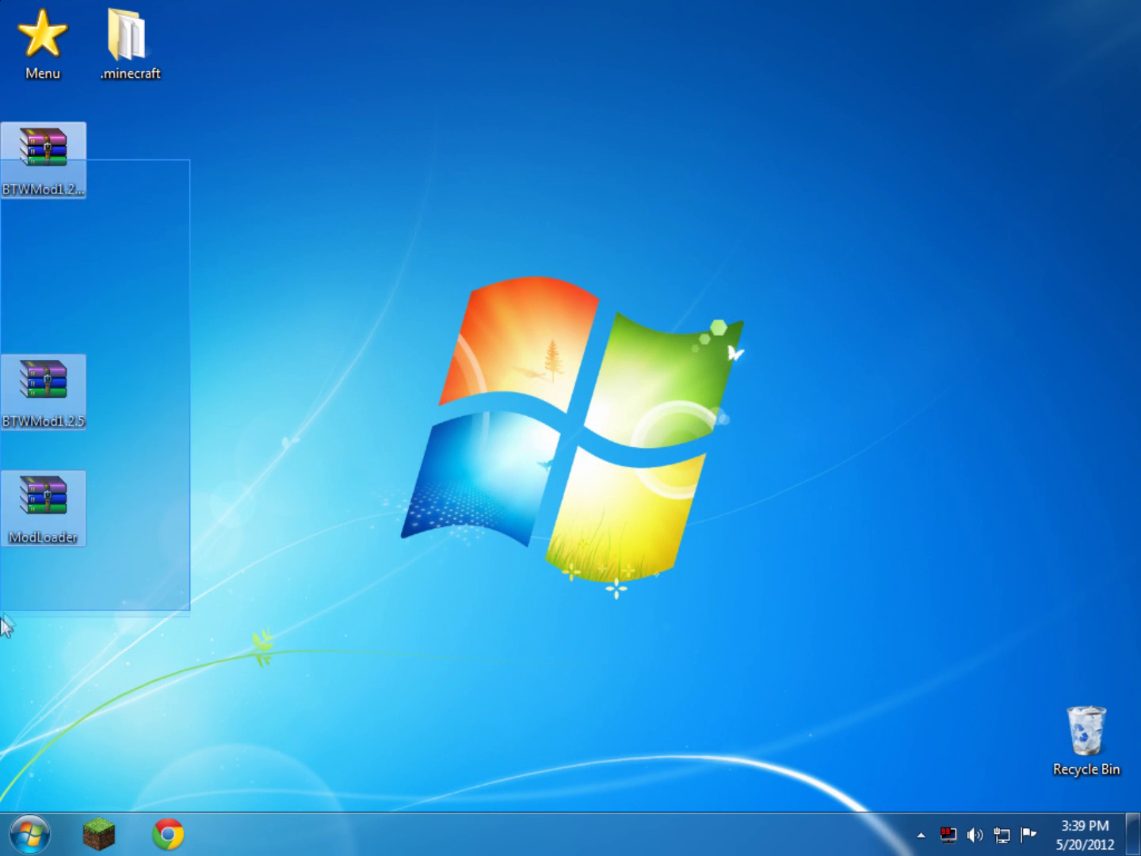
mouse_move(191, 161)
mouse_down()
mouse_move(167, 301)
mouse_move(43, 519)
mouse_move(1088, 733)
mouse_up()
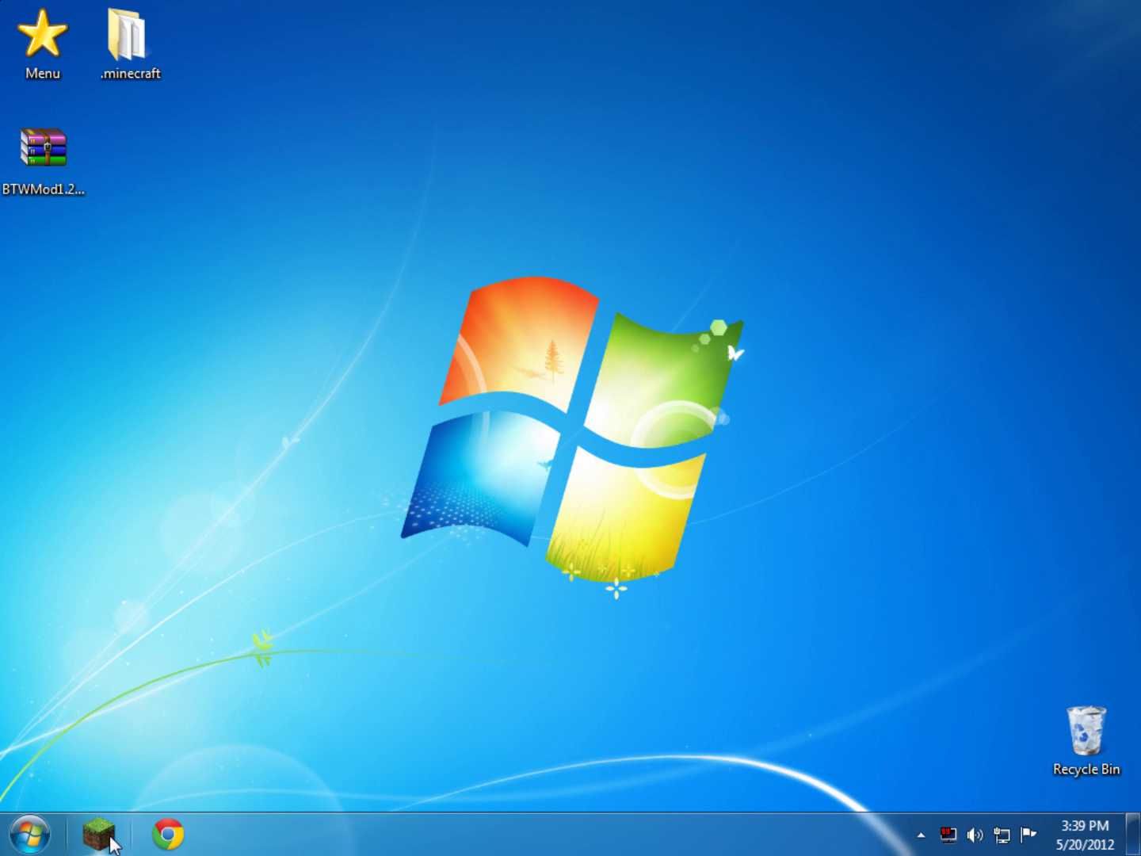
click(111, 838)
Step: Allow Minecraft past the security warning and log in with Remember password ticked
click(651, 443)
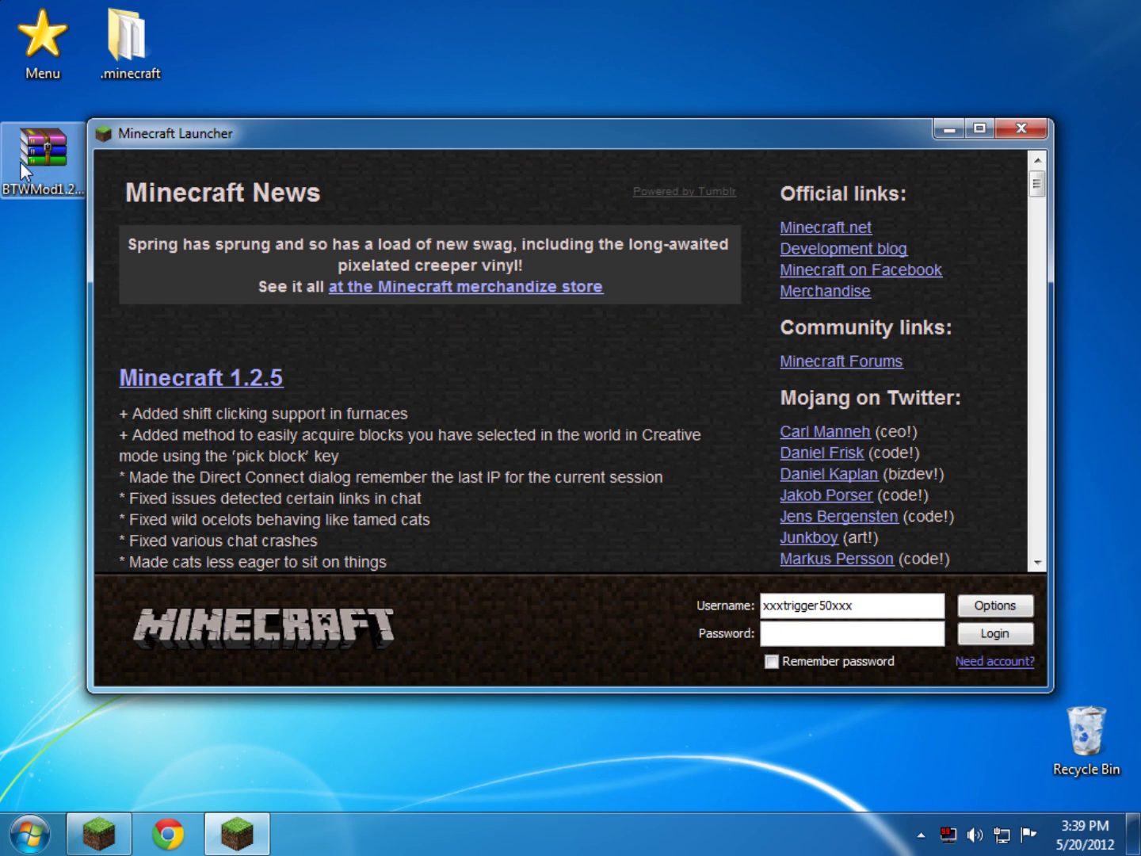
click(21, 171)
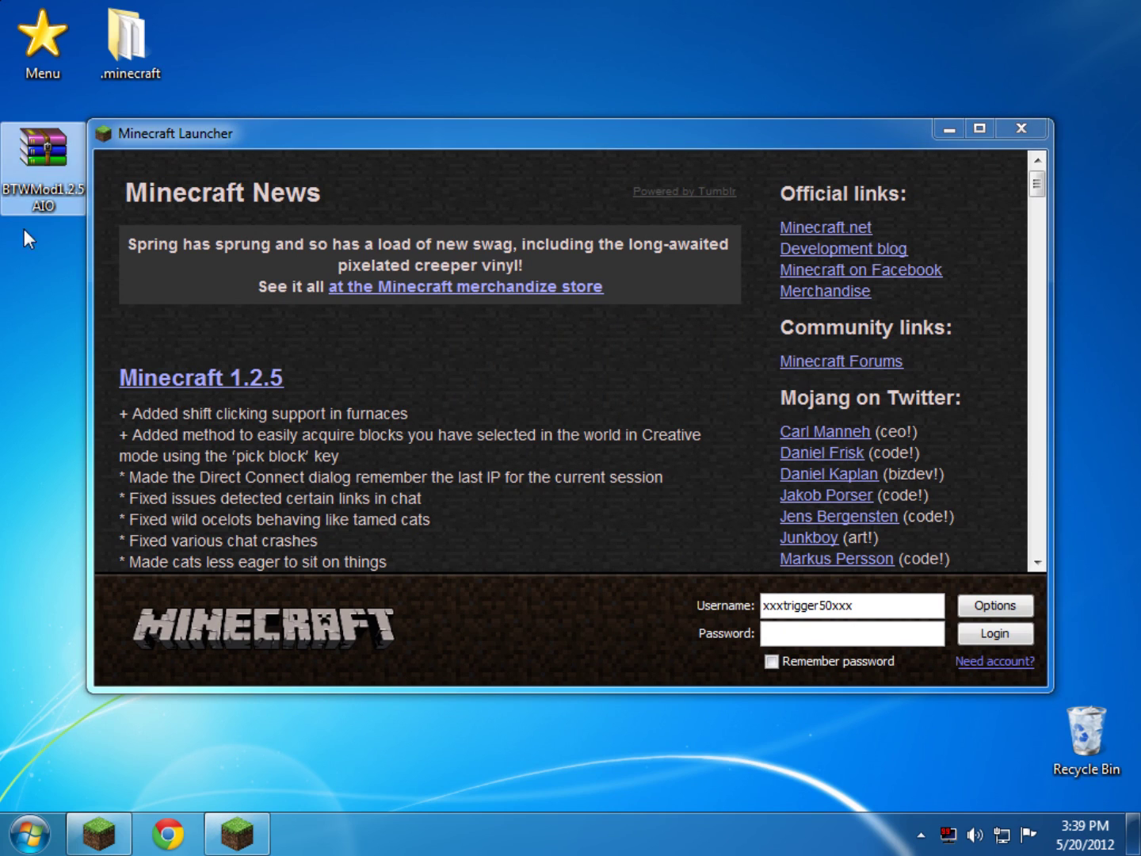
drag(33, 267, 37, 158)
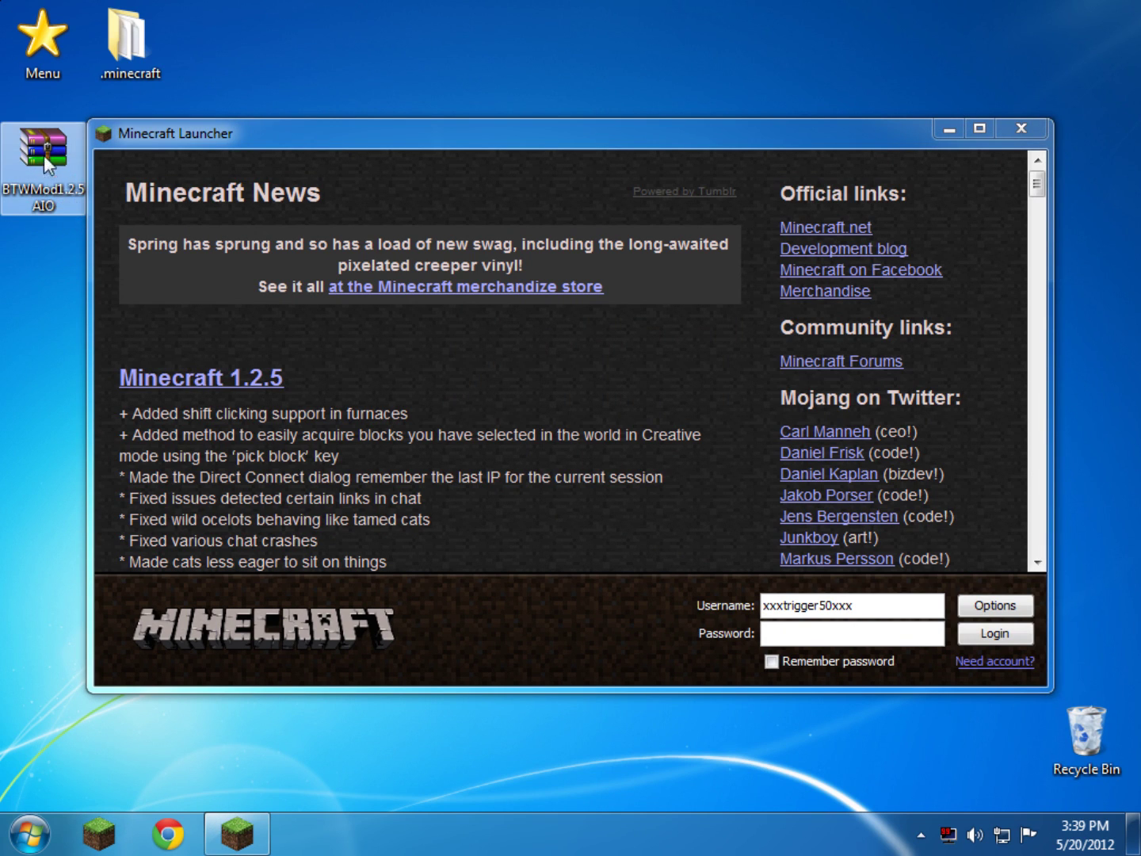
click(62, 333)
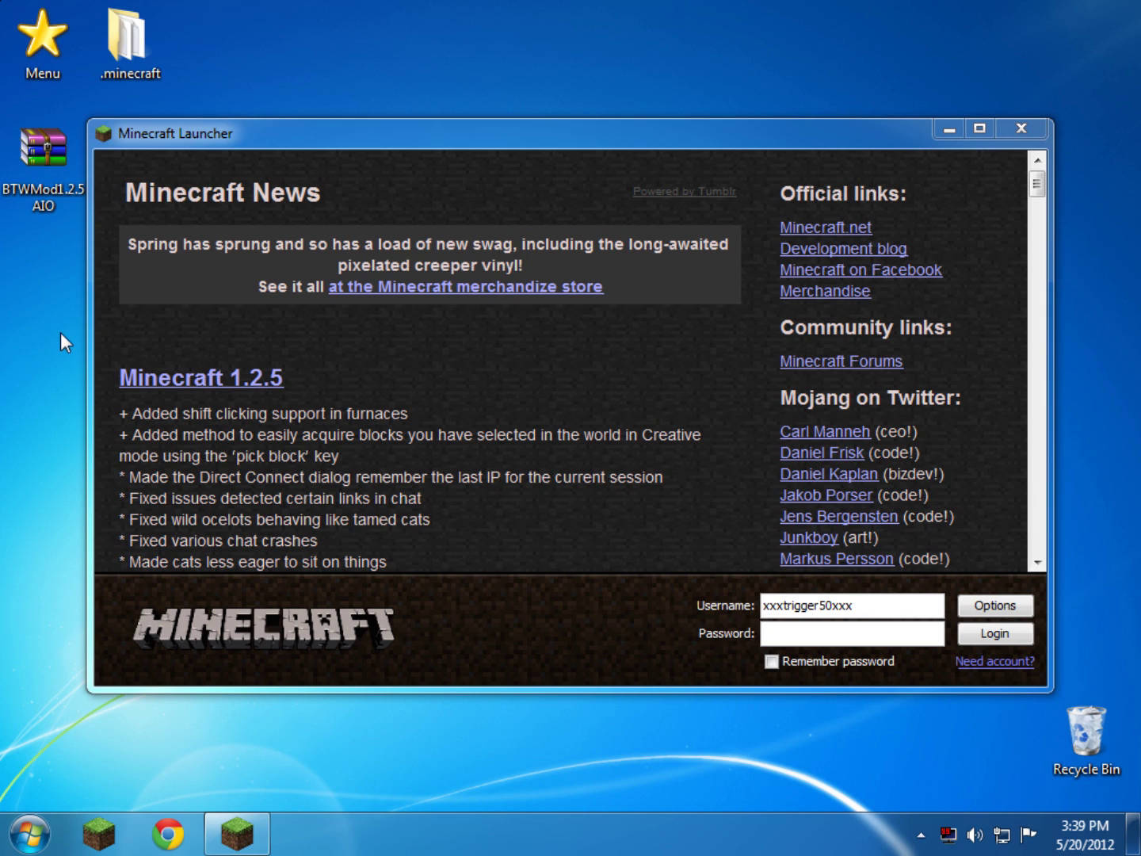
click(772, 663)
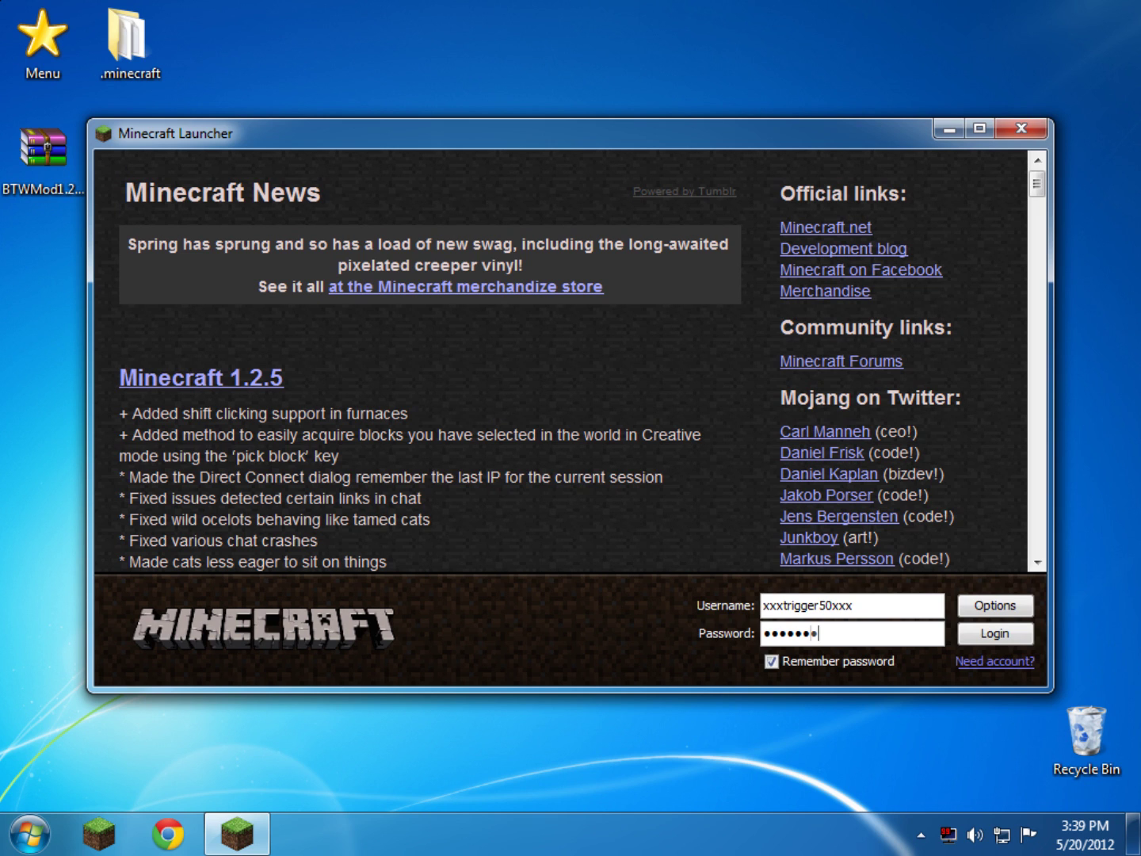
key(Return)
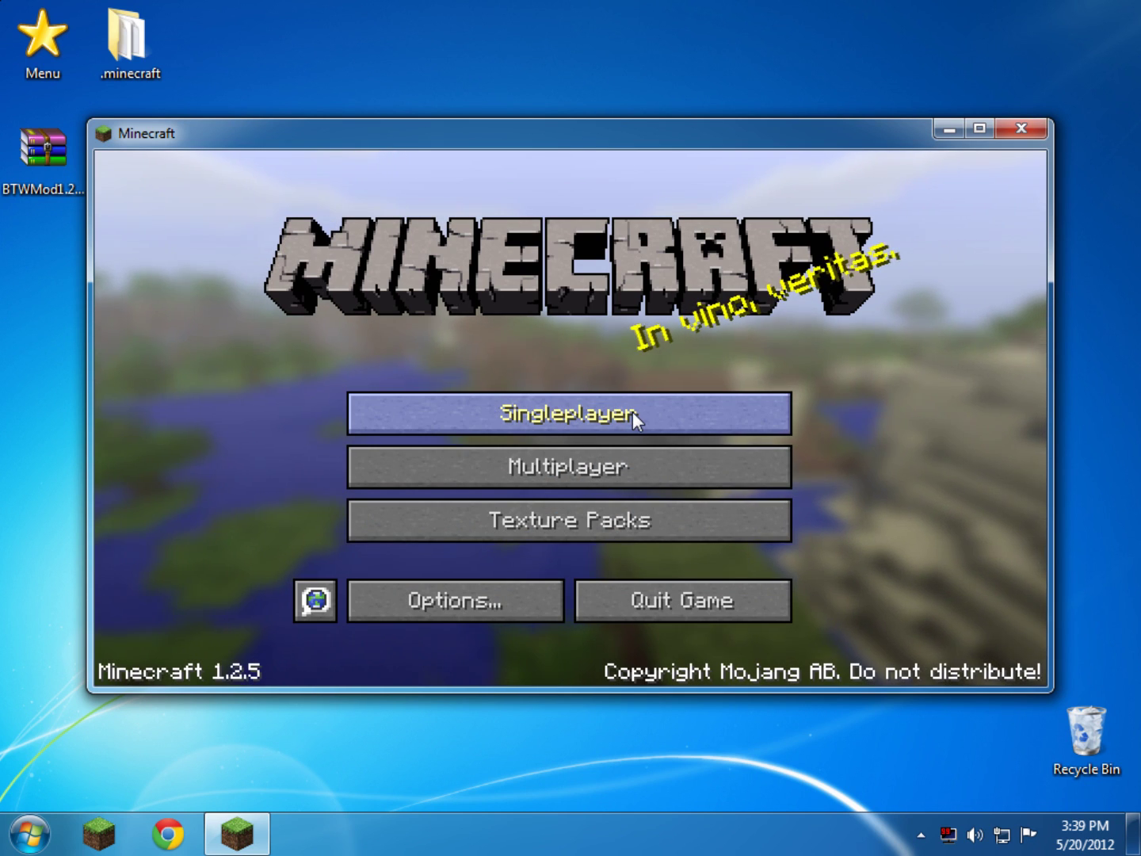
Step: From Singleplayer, create a Survival world named New World with default settings
click(632, 412)
click(729, 590)
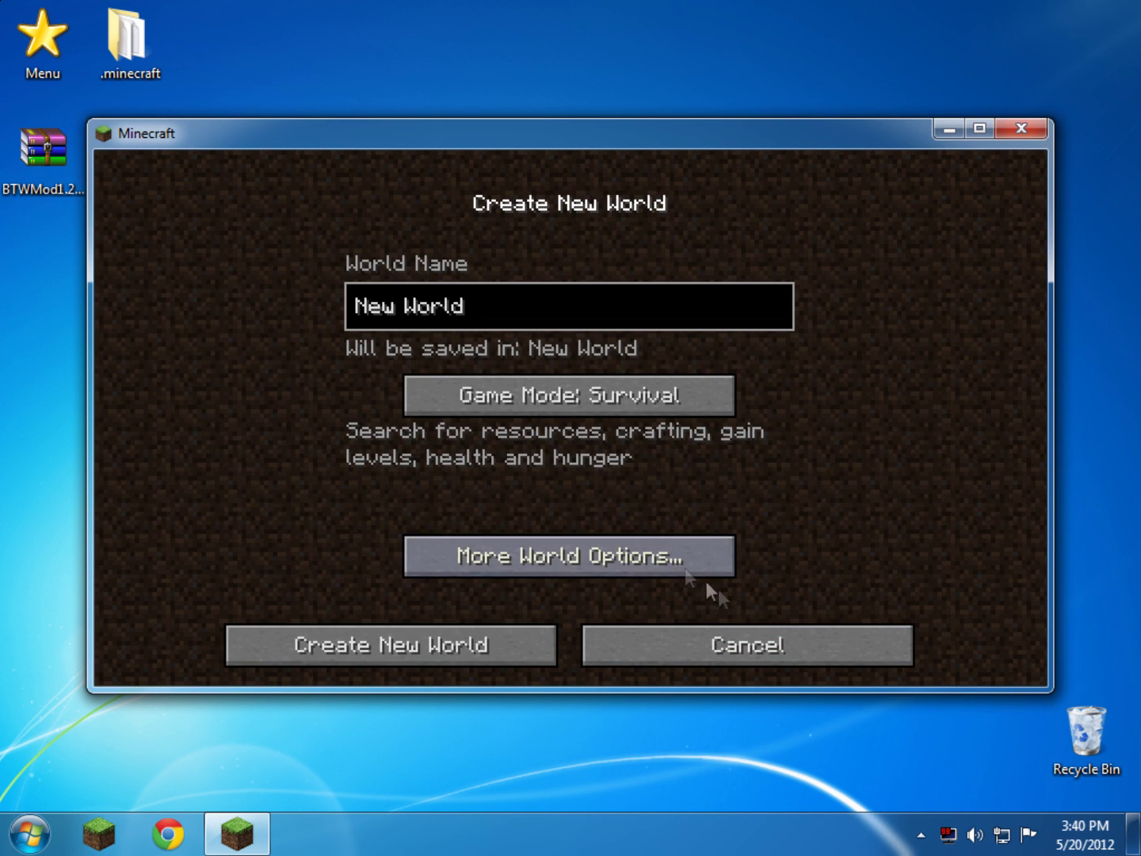
click(499, 650)
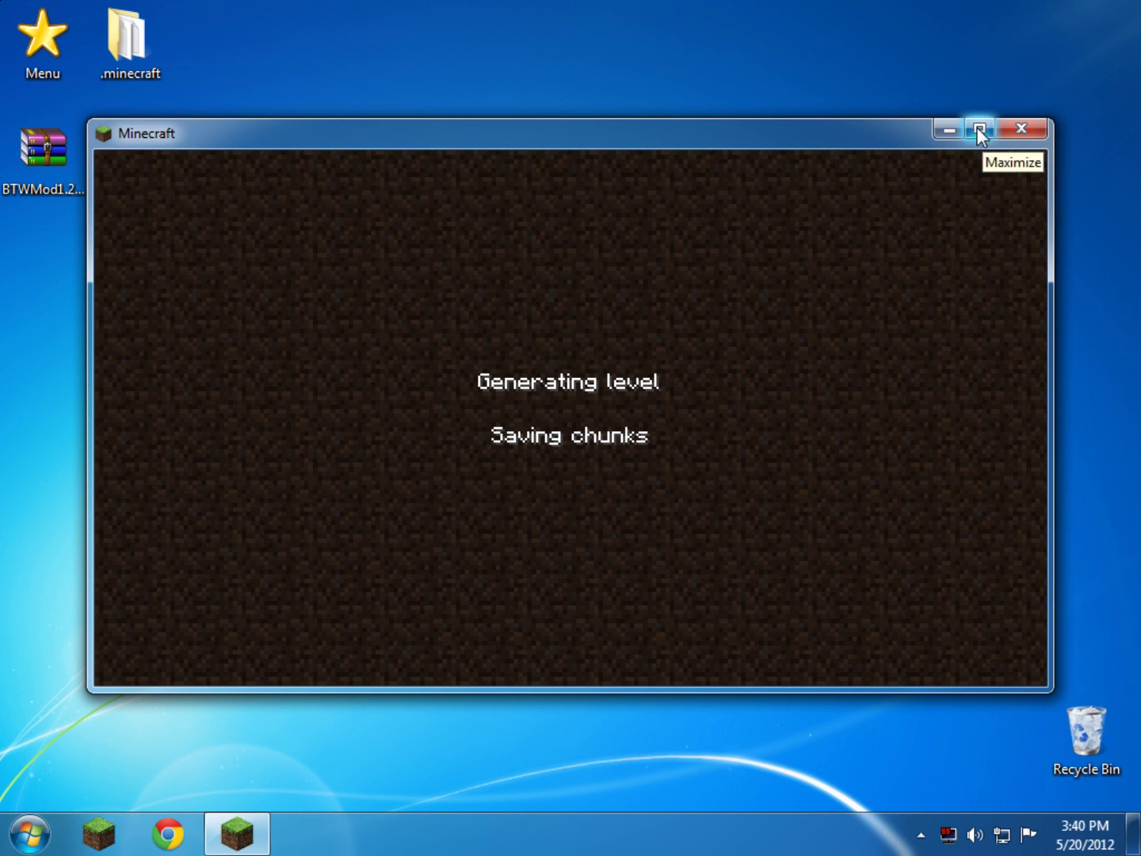
Step: Resume play in the new world and punch a tree trunk to collect a wood log
key(Escape)
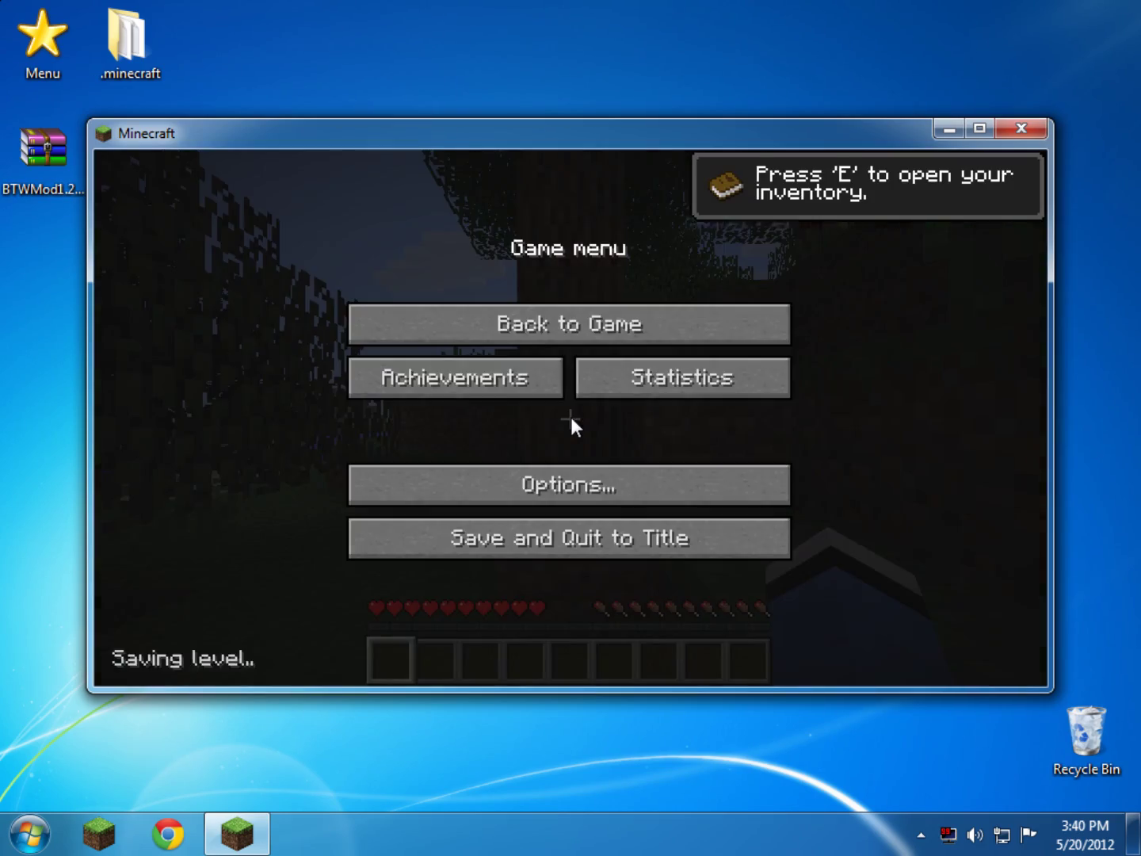
key(Escape)
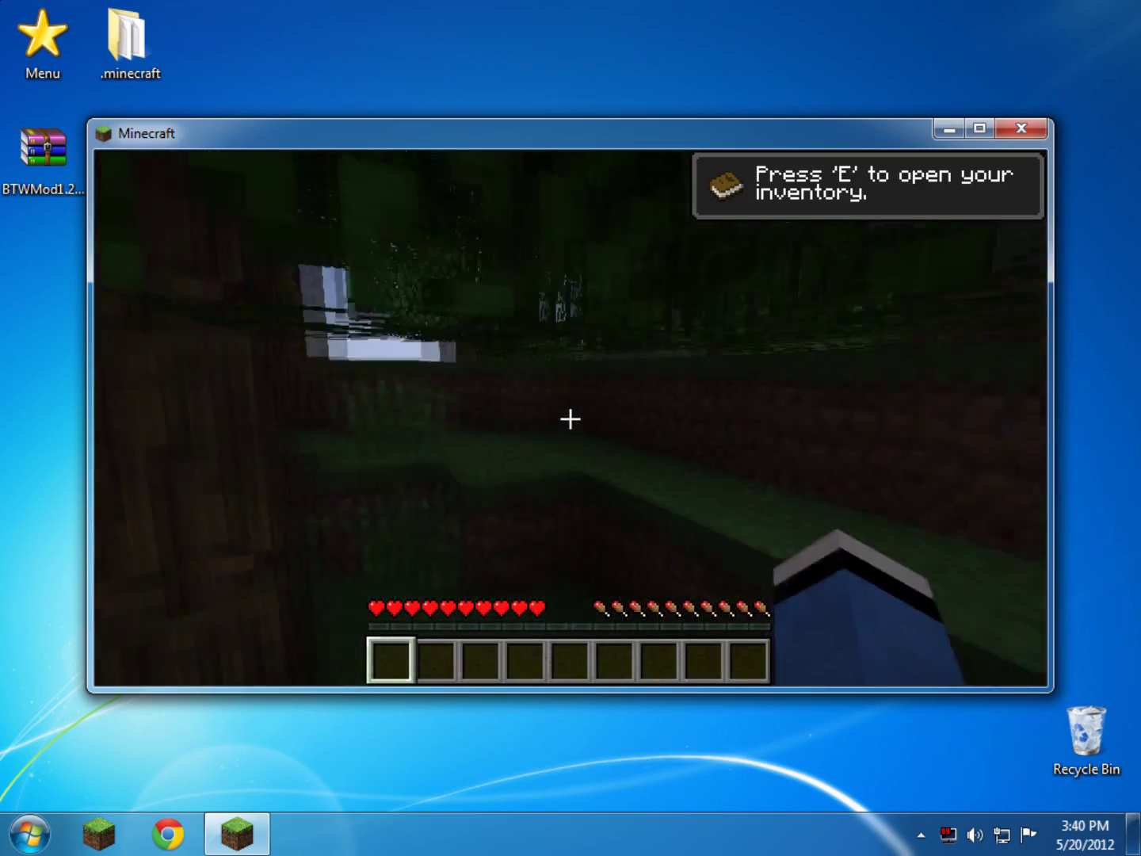
click(571, 419)
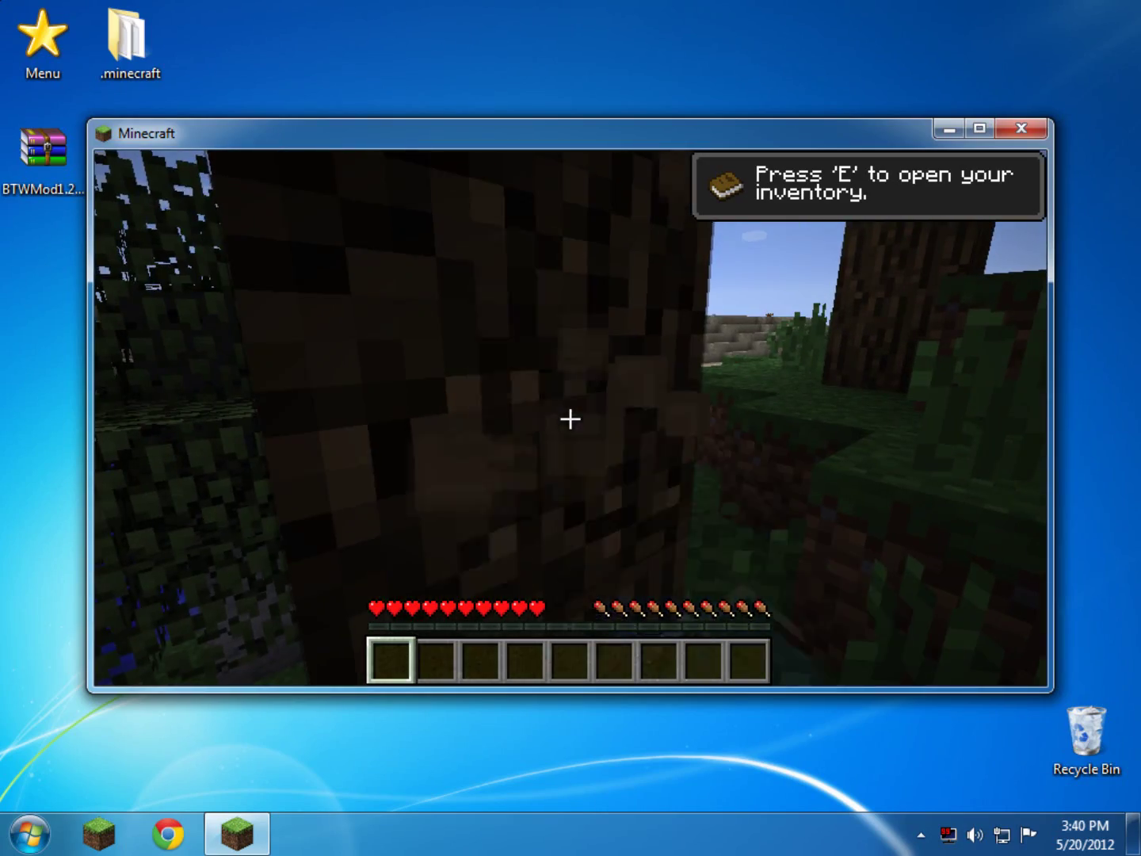
Step: Craft the log into four wooden planks, then Save and Quit to Title
key(e)
click(409, 567)
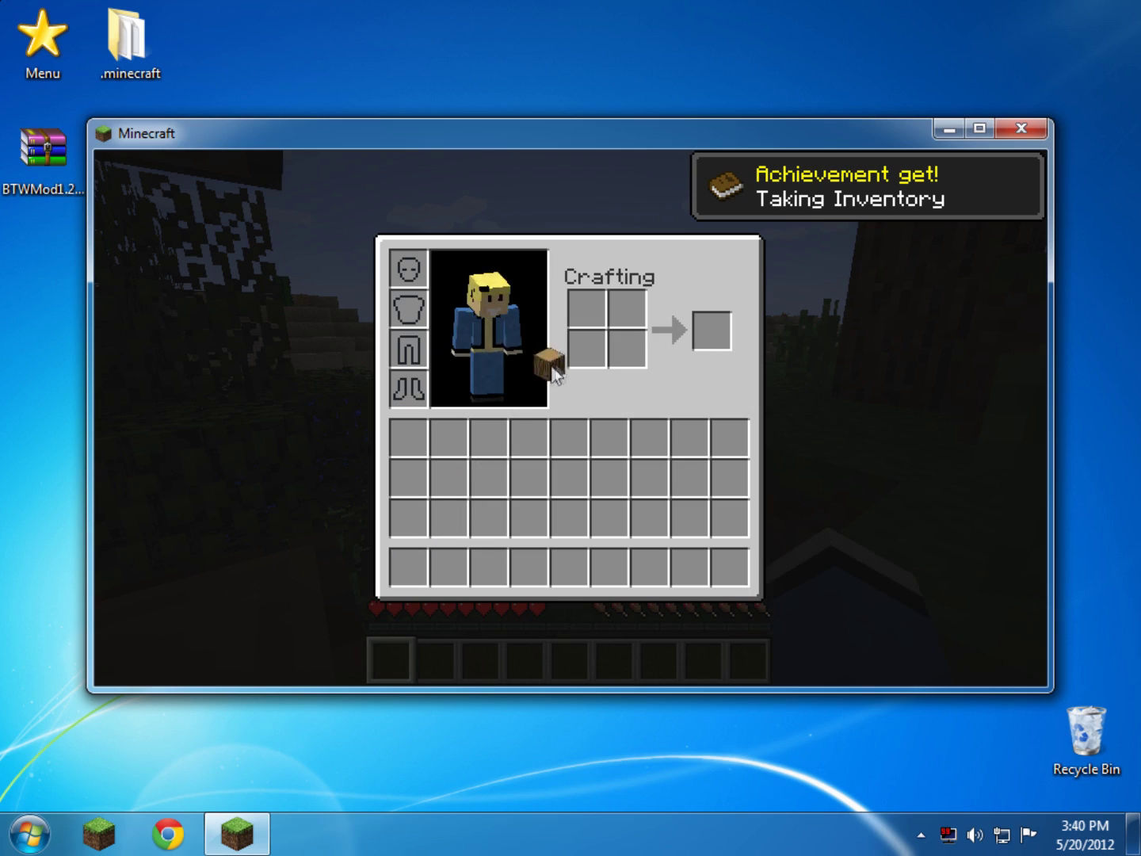
click(588, 348)
shift+click(724, 341)
key(e)
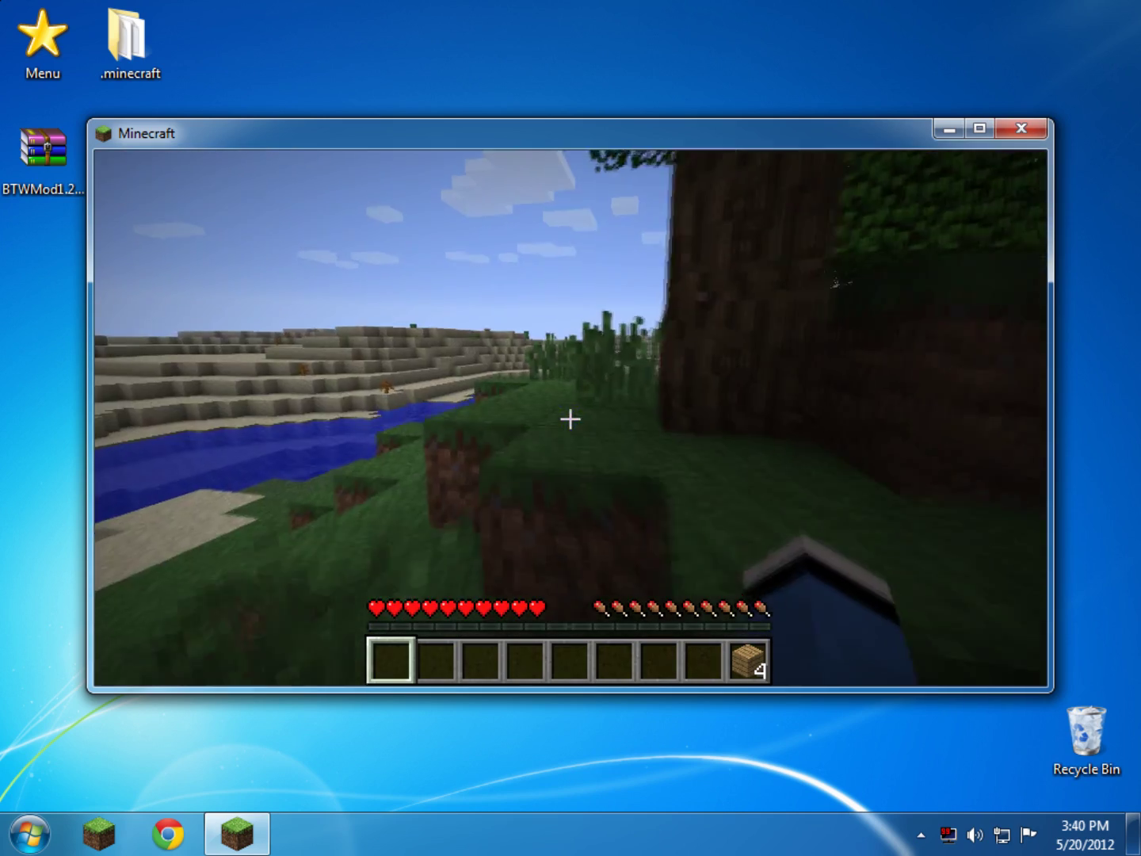
key(Escape)
click(634, 537)
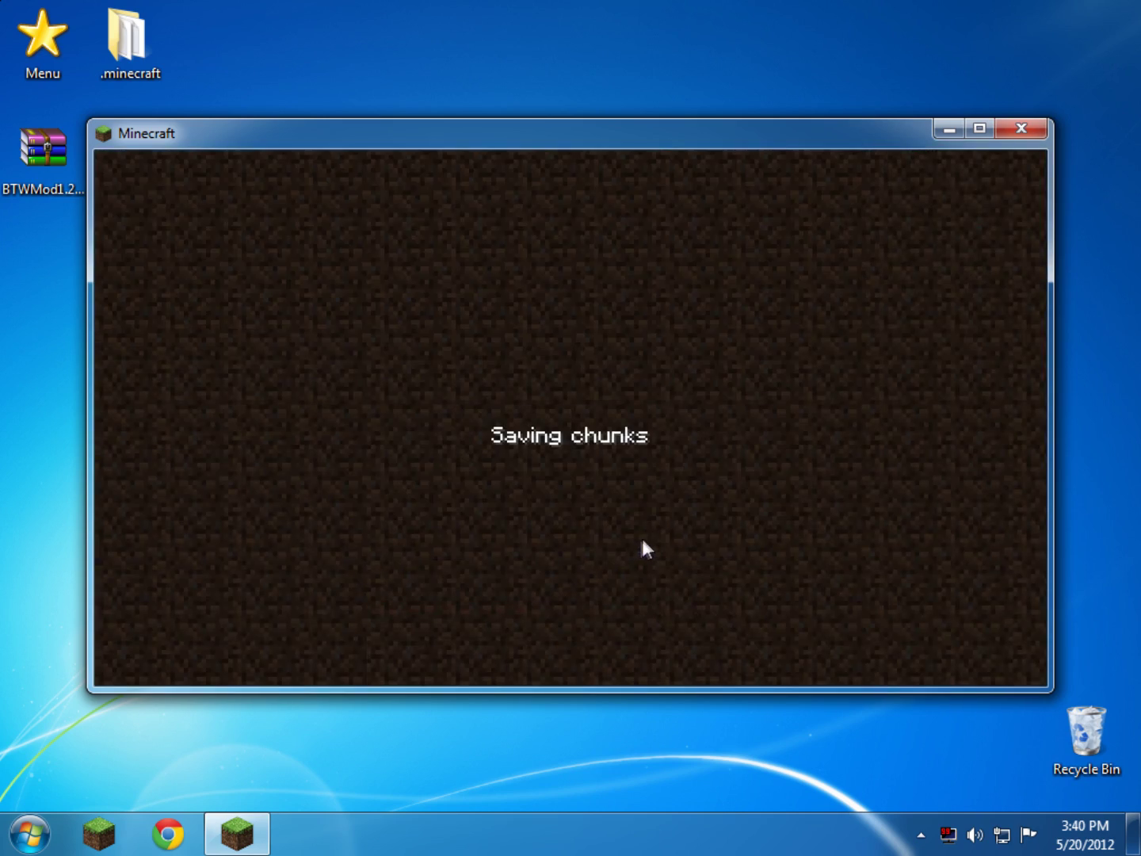